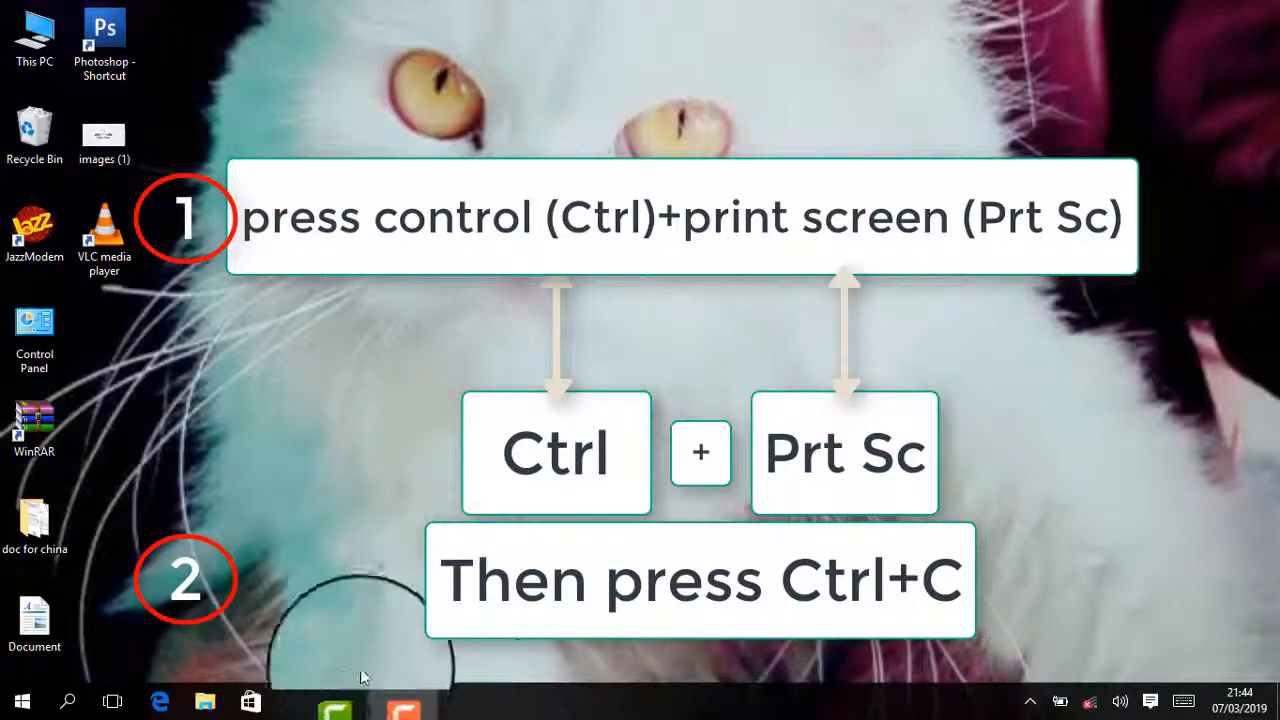
Open Paint and paste the copied desktop screenshot onto the blank canvas
click(69, 703)
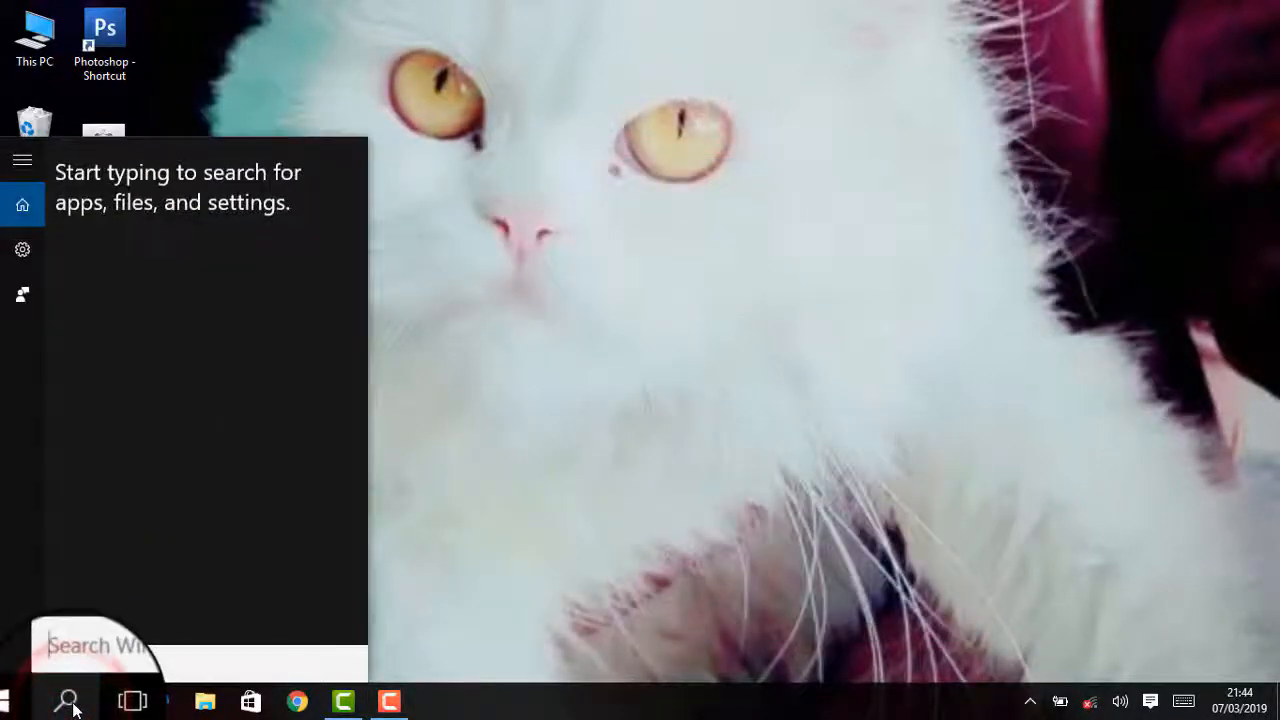
text(ms)
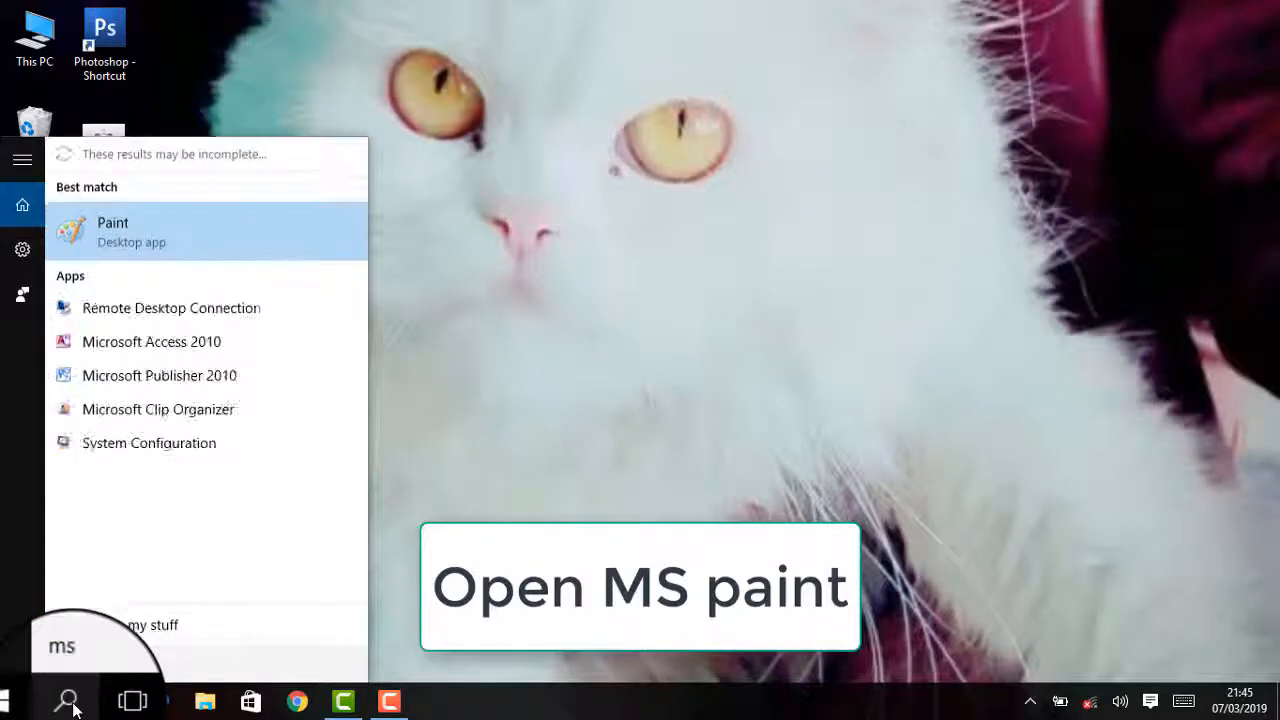
click(121, 233)
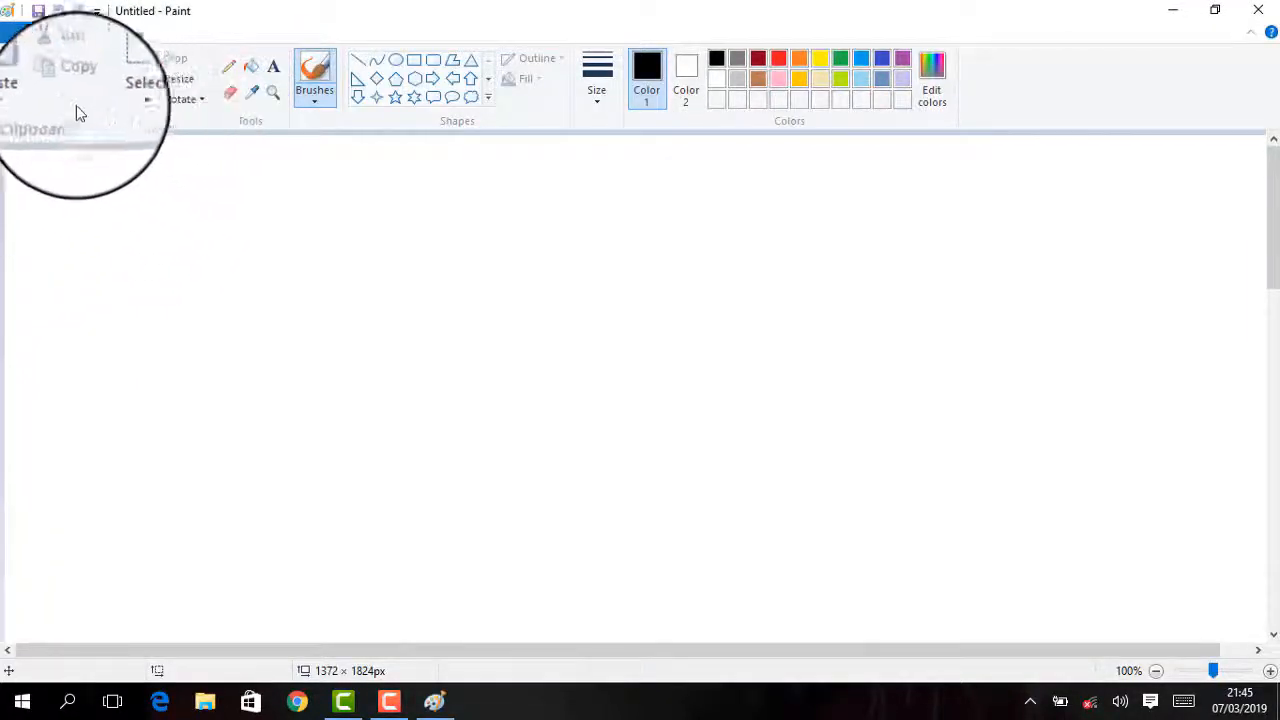
click(27, 68)
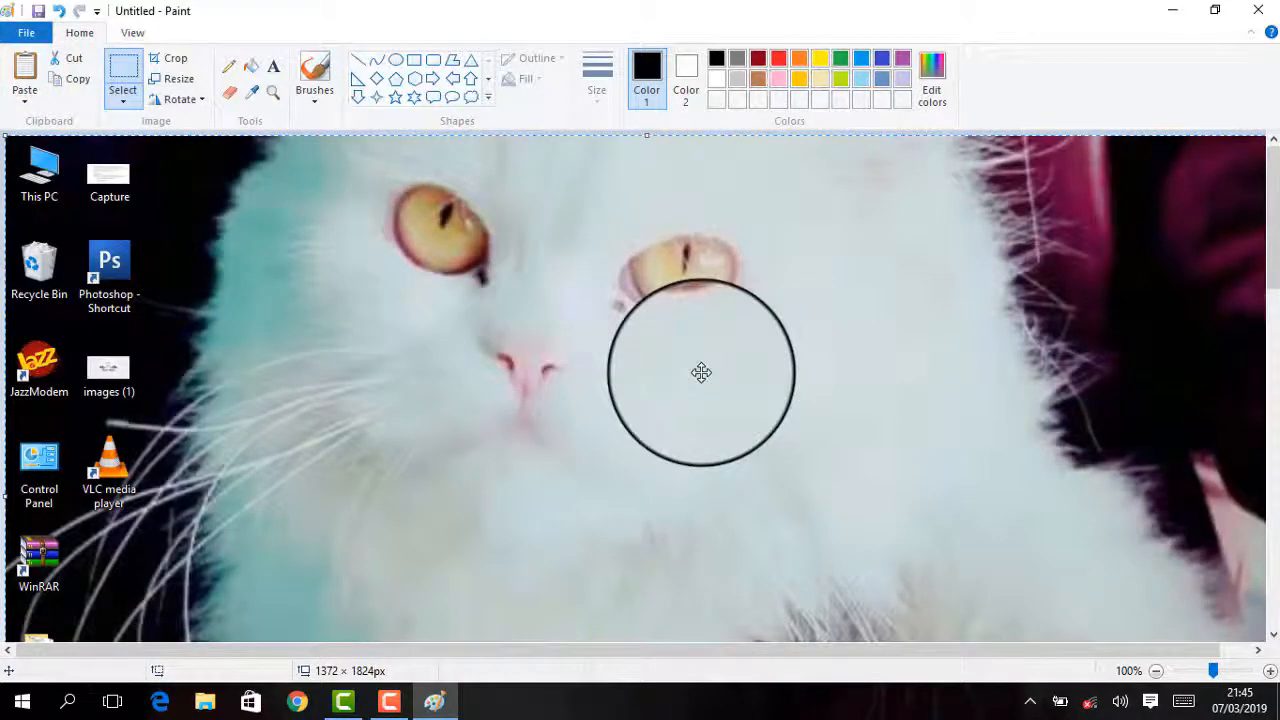
Crop the image to the pasted screenshot, about 1367 × 769 px, removing the white area below it
click(1156, 672)
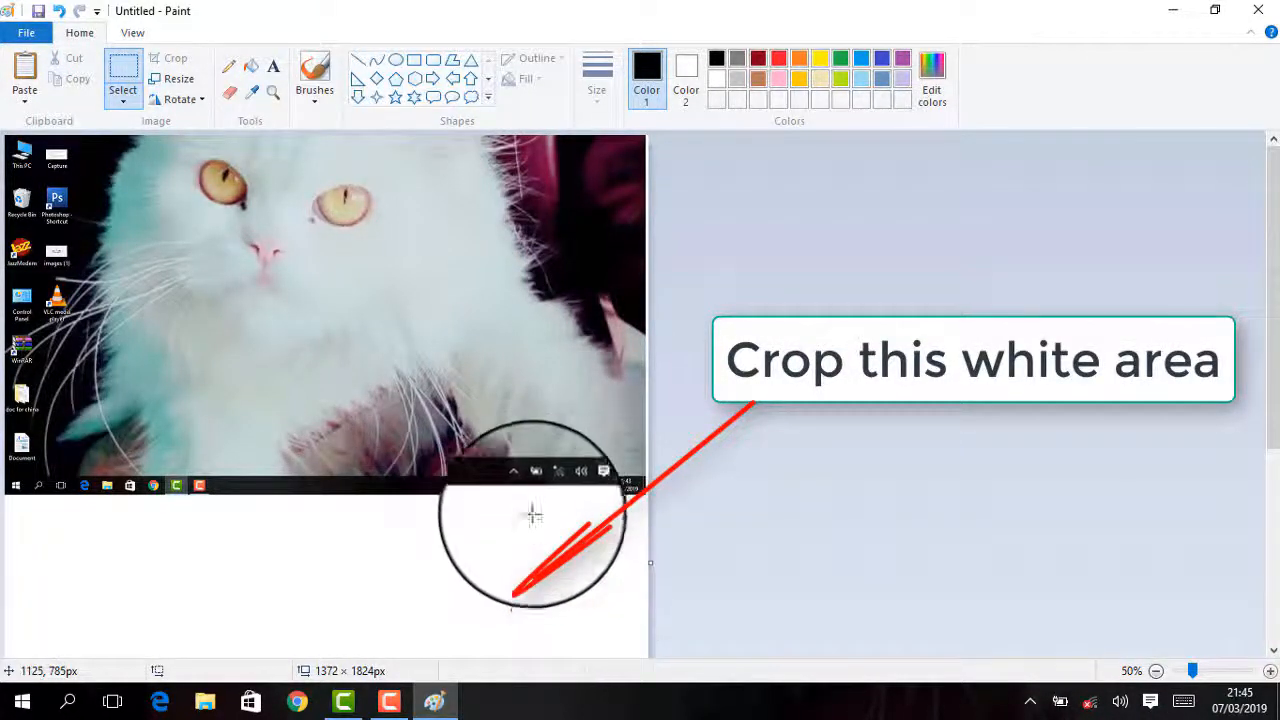
click(121, 78)
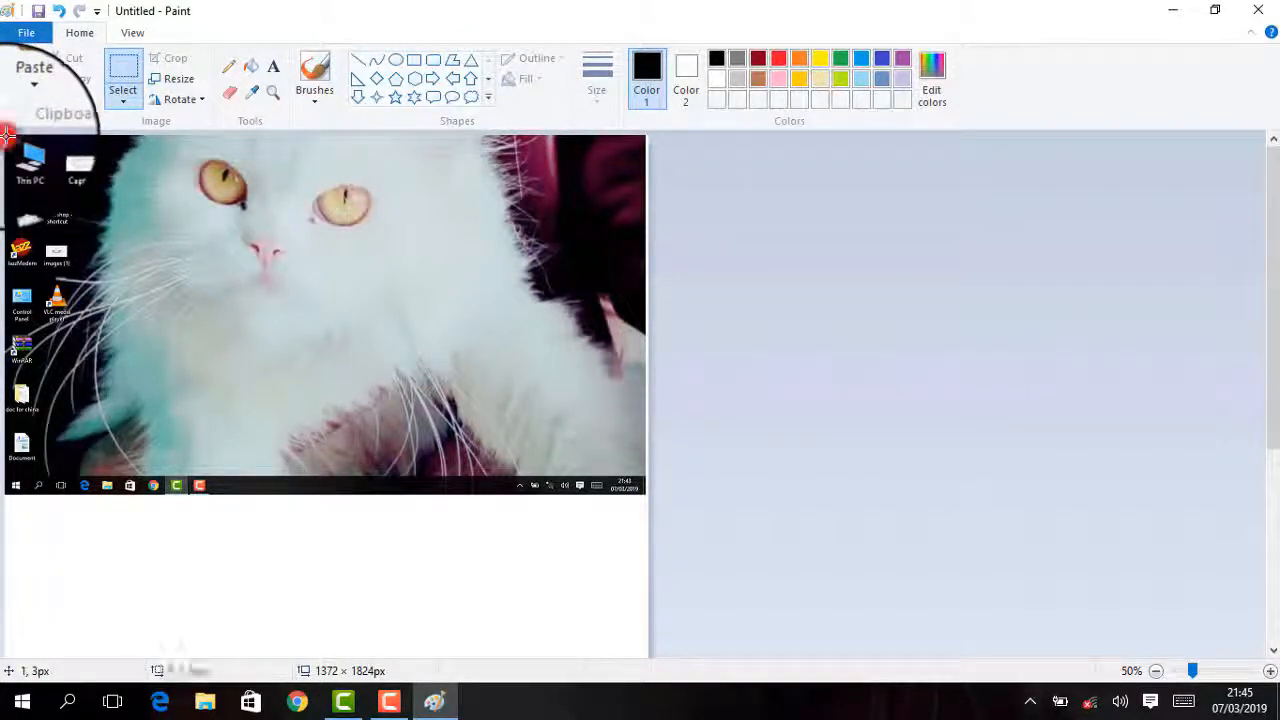
drag(7, 135, 655, 502)
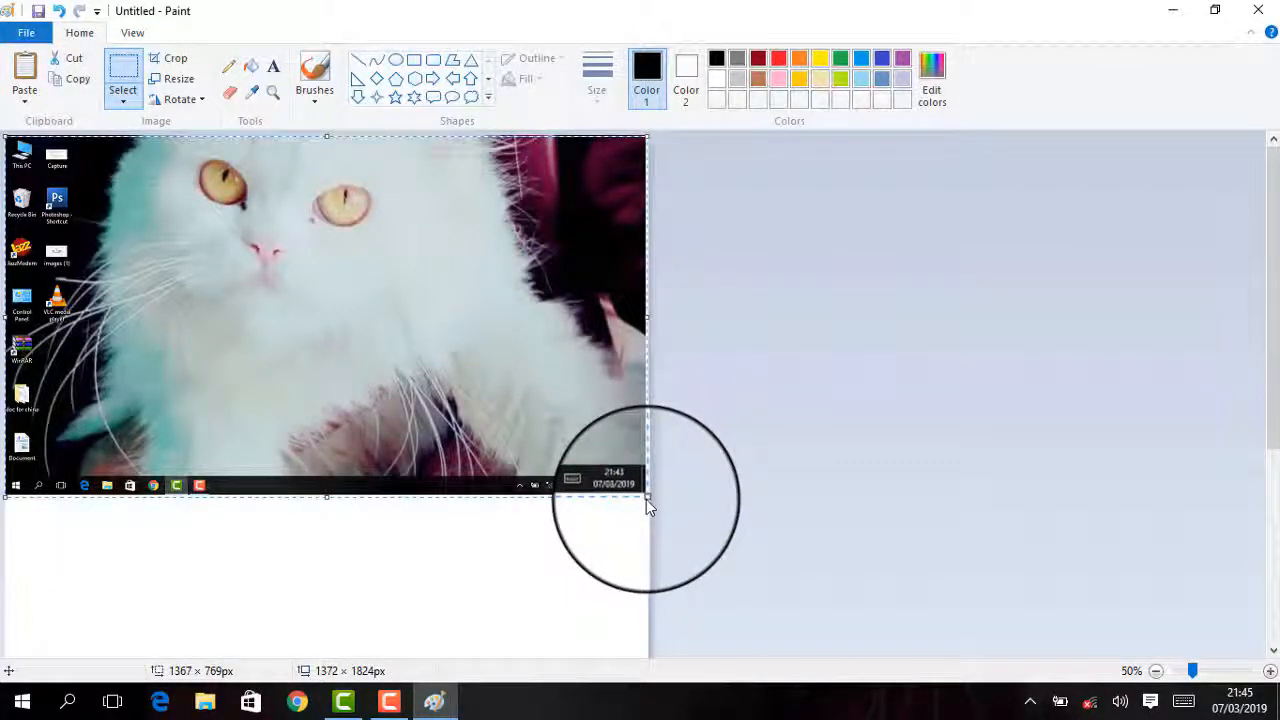
click(170, 57)
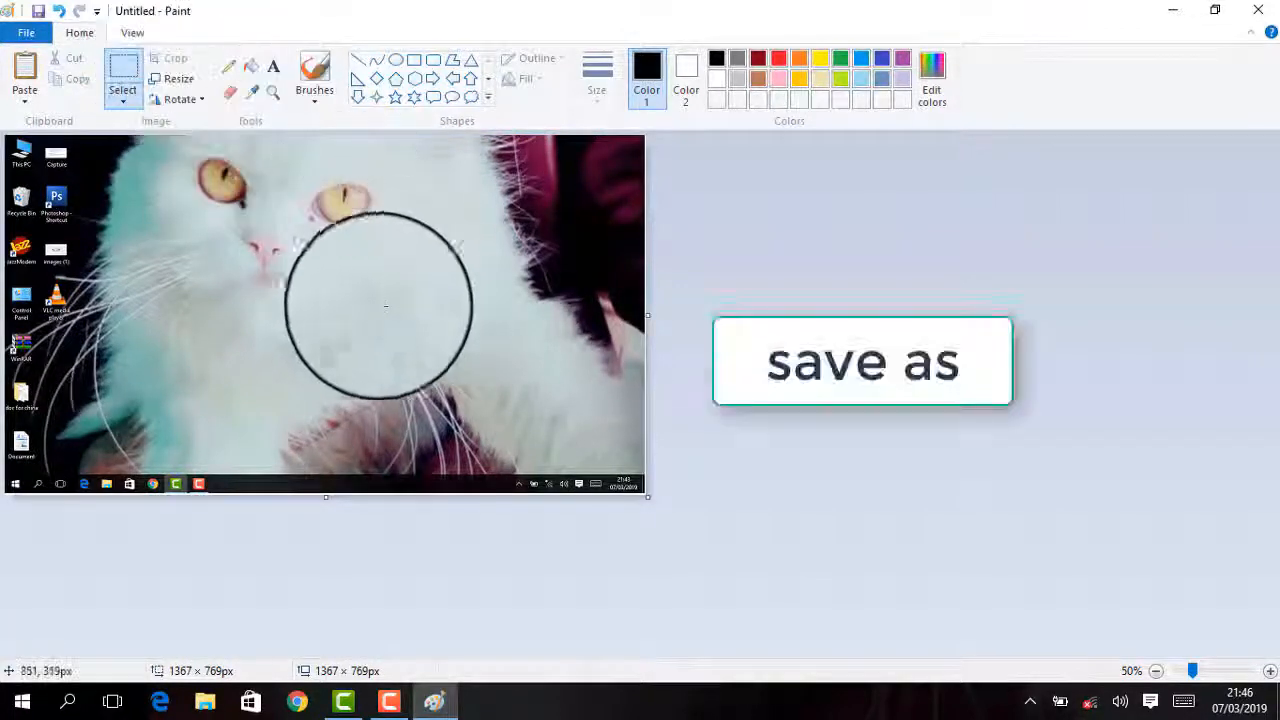
Save the cropped screenshot as a PNG named Untitled in the Pictures folder and close Paint
click(26, 34)
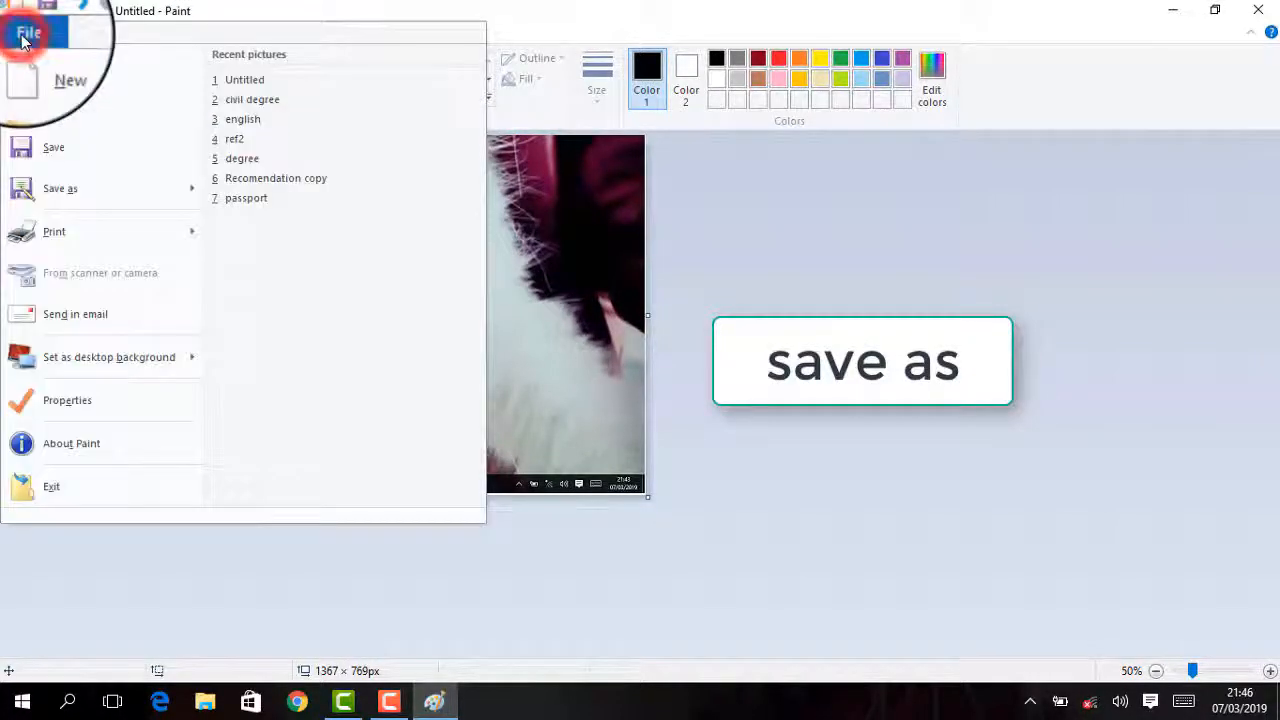
click(56, 190)
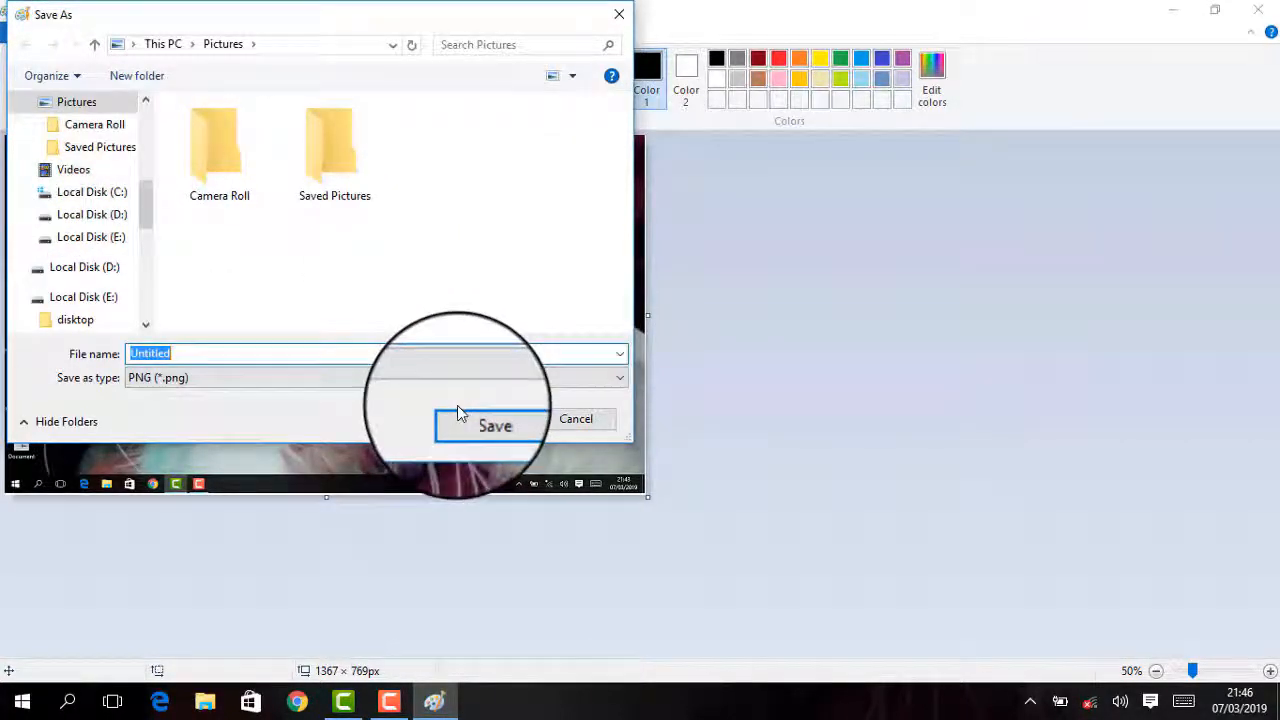
click(458, 412)
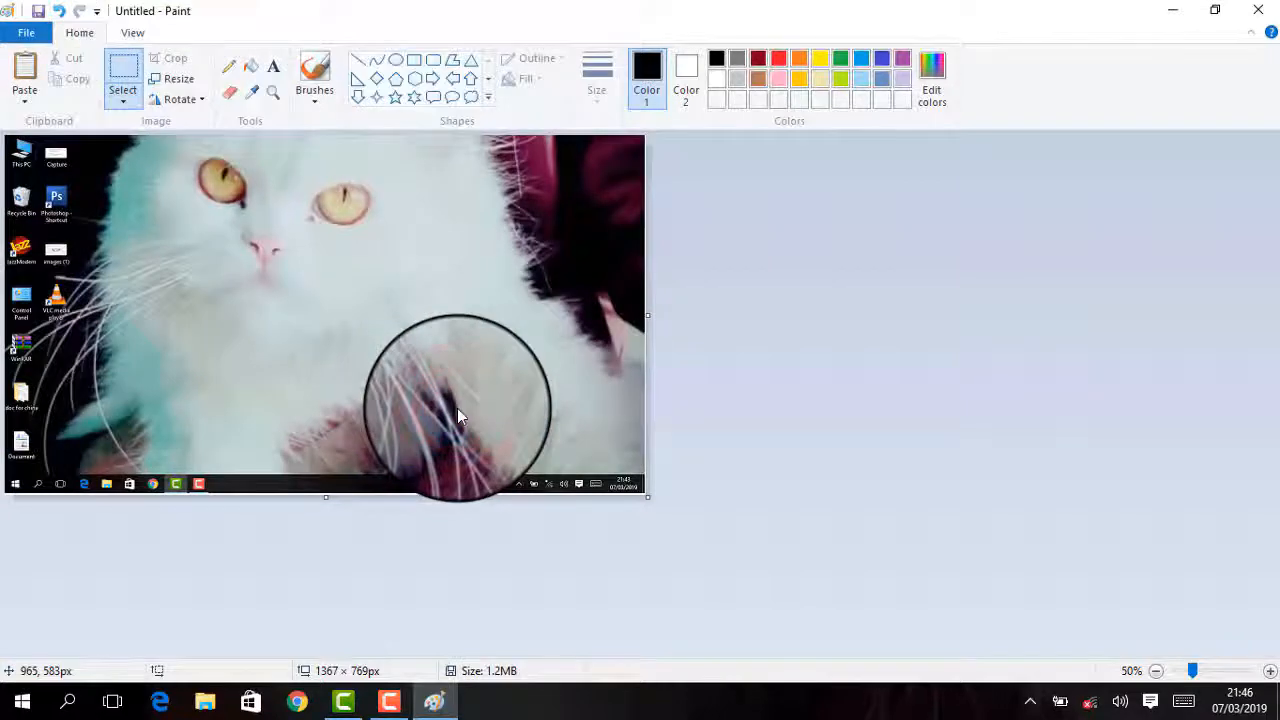
click(1259, 10)
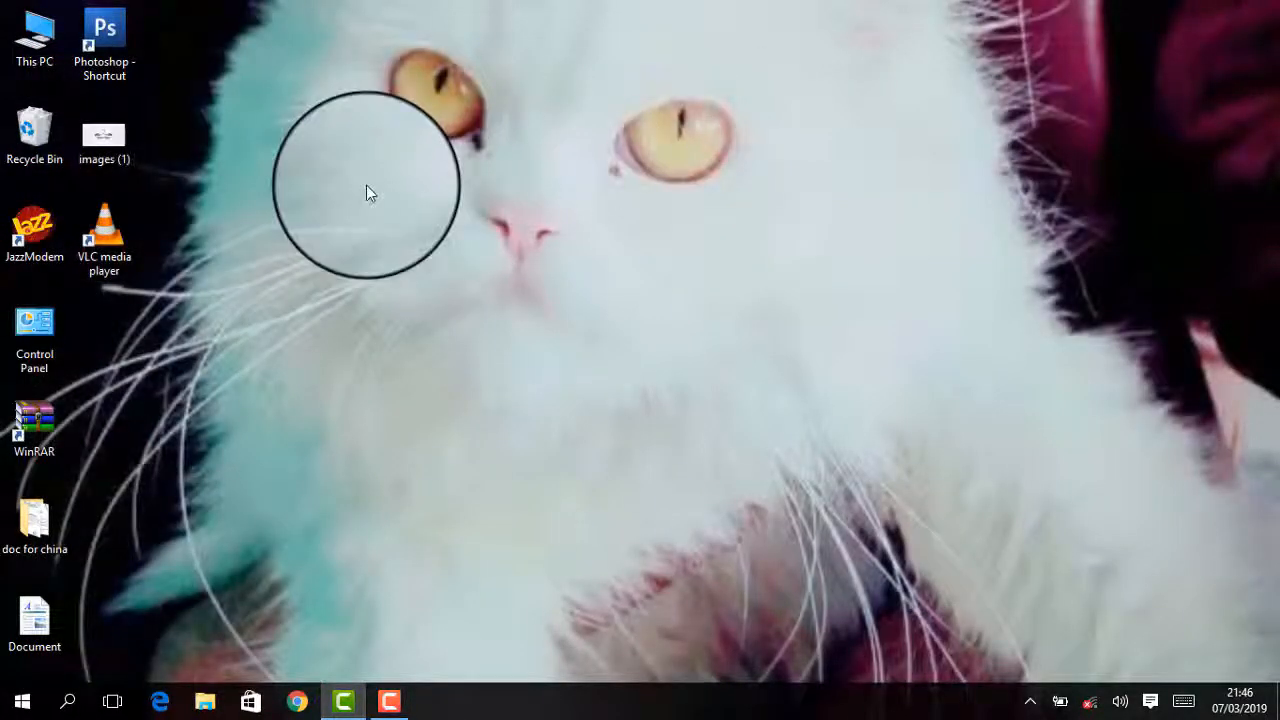
Switch to File Explorer, view the Untitled screenshot from the Pictures folder, and close the viewer and folder window
double_click(31, 60)
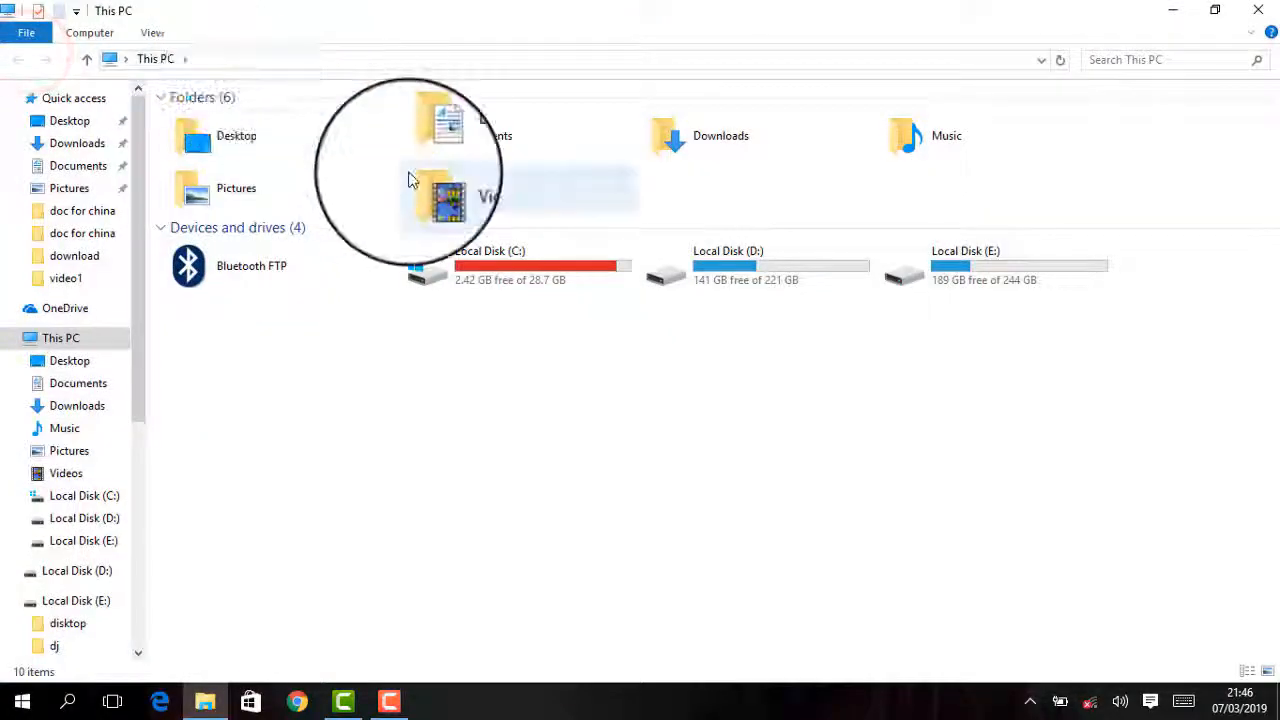
click(228, 200)
double_click(228, 200)
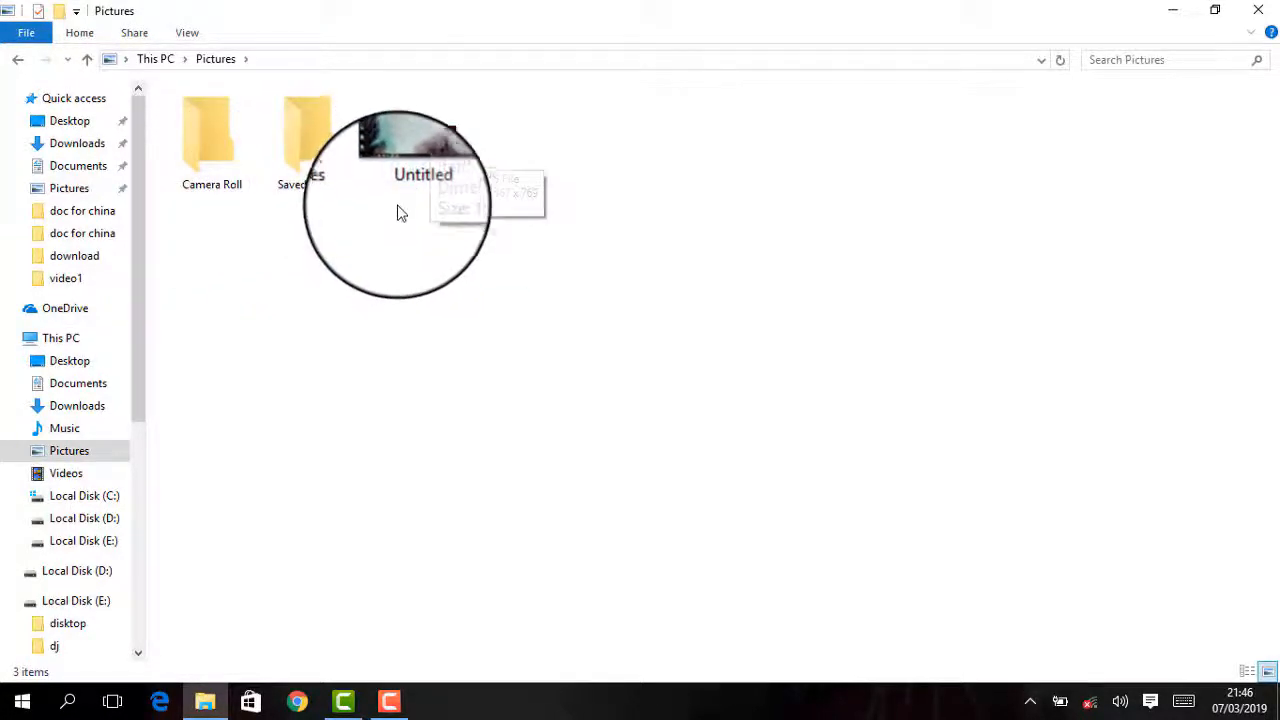
click(411, 148)
double_click(411, 148)
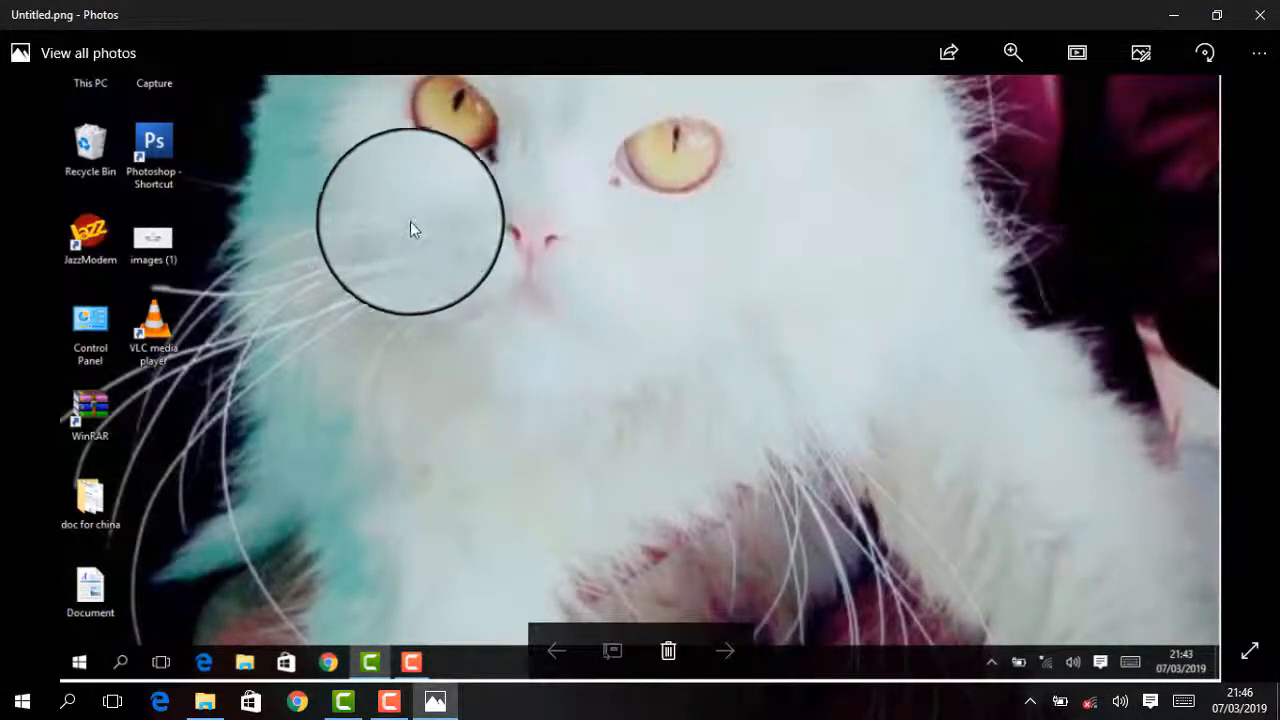
click(580, 204)
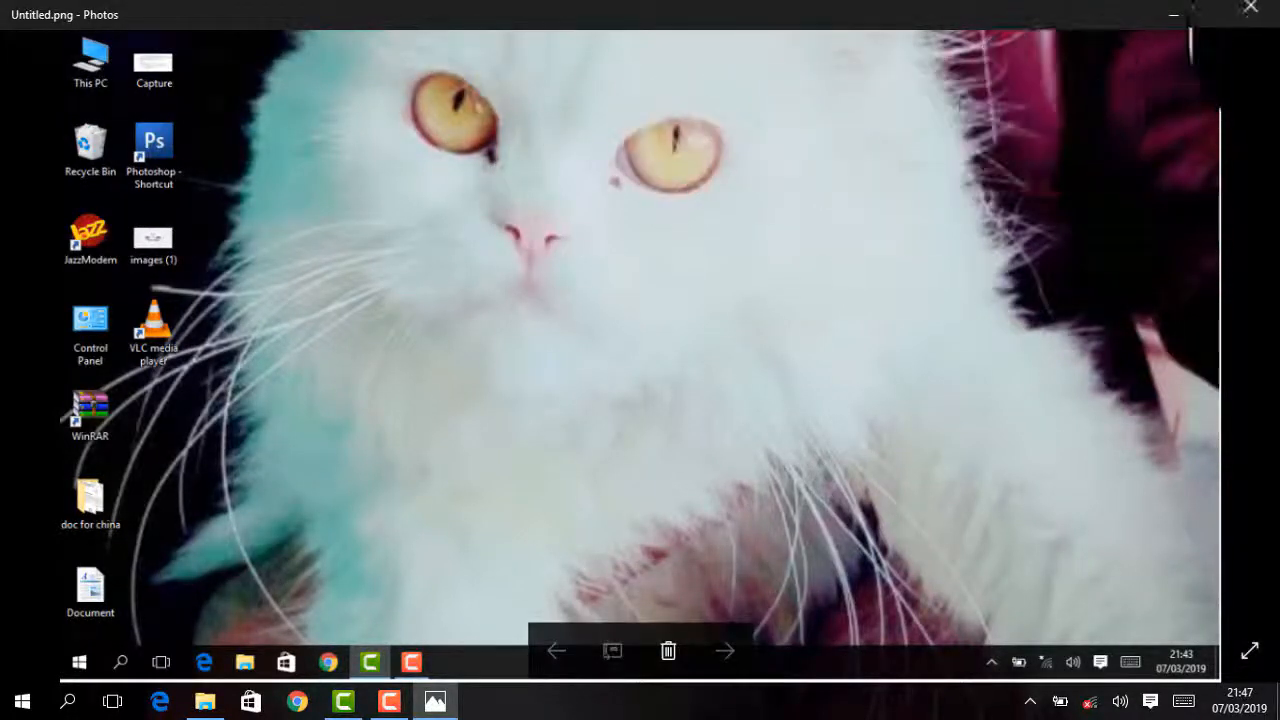
click(1273, 12)
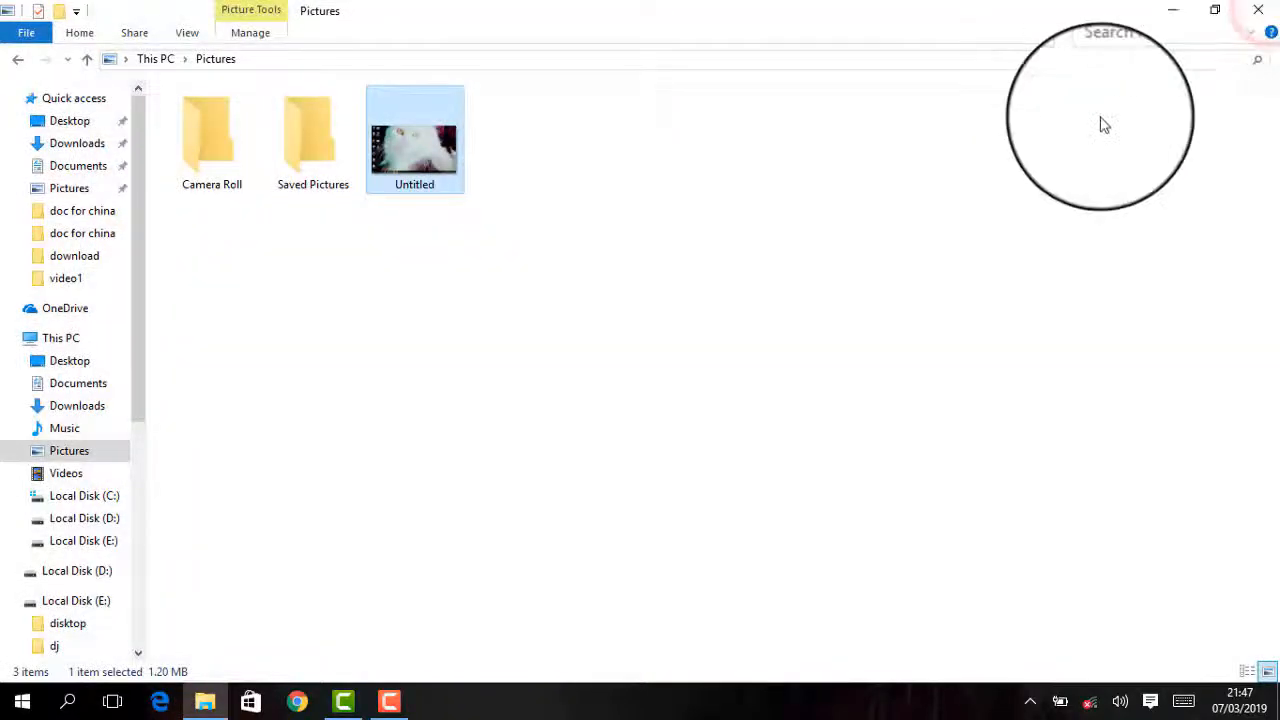
click(1262, 10)
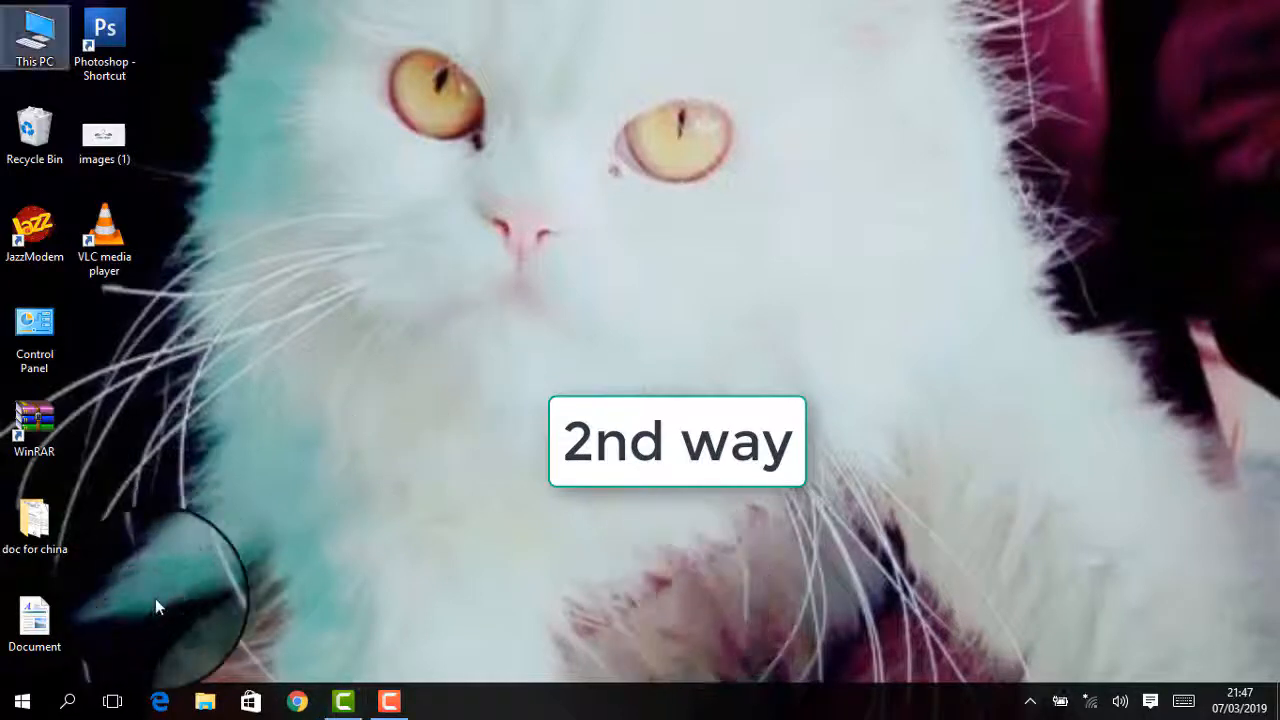
Open Snipping Tool and capture a new snip covering the entire desktop, including the taskbar
click(70, 705)
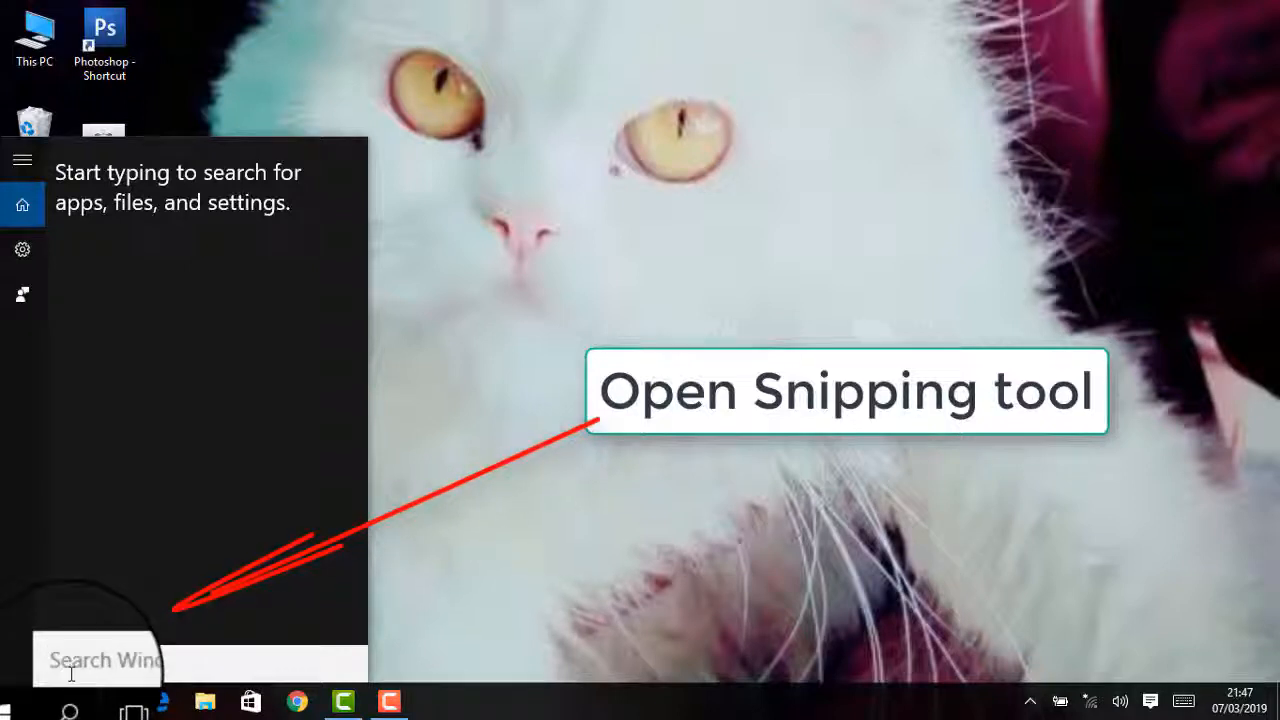
text(snipp)
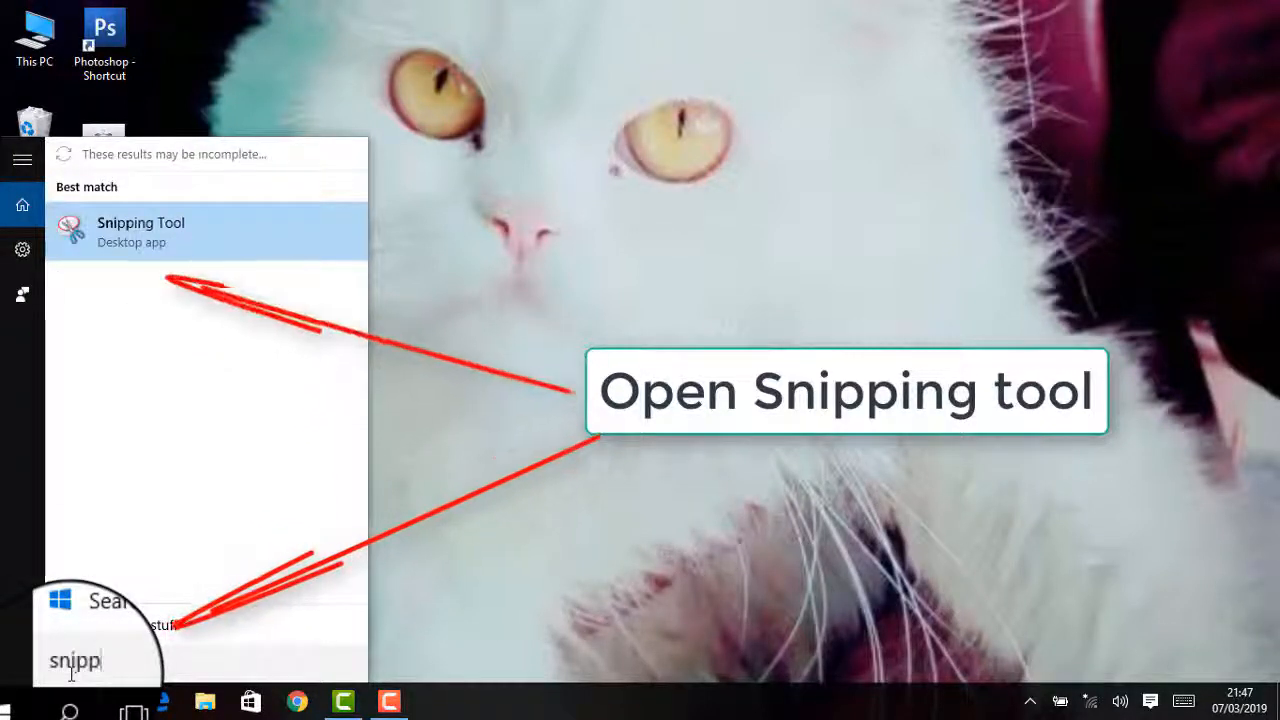
text(ing)
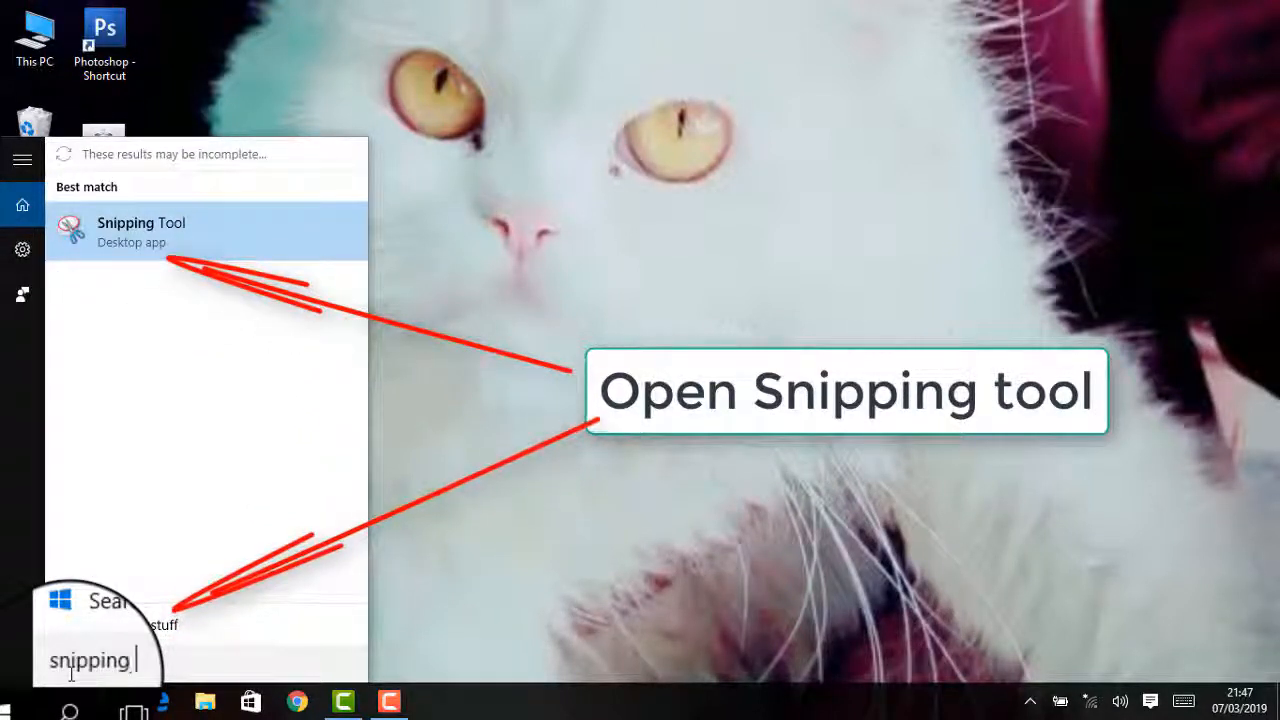
text( too)
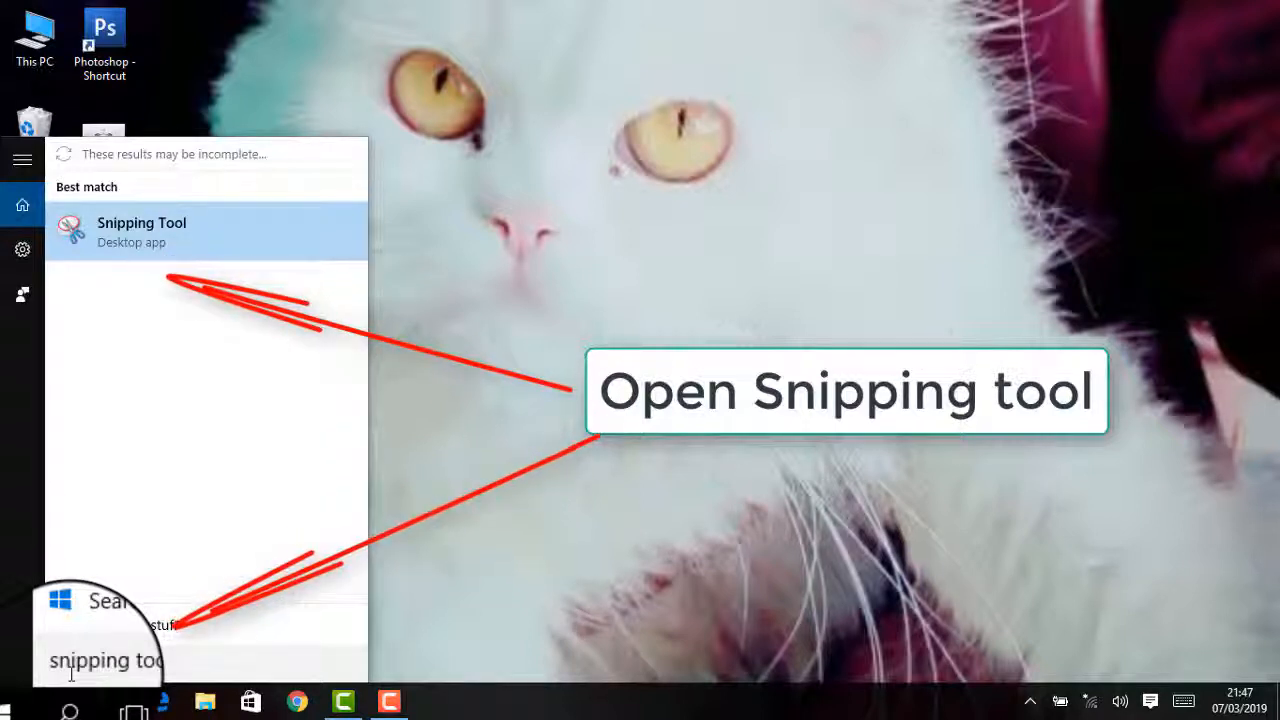
text(l)
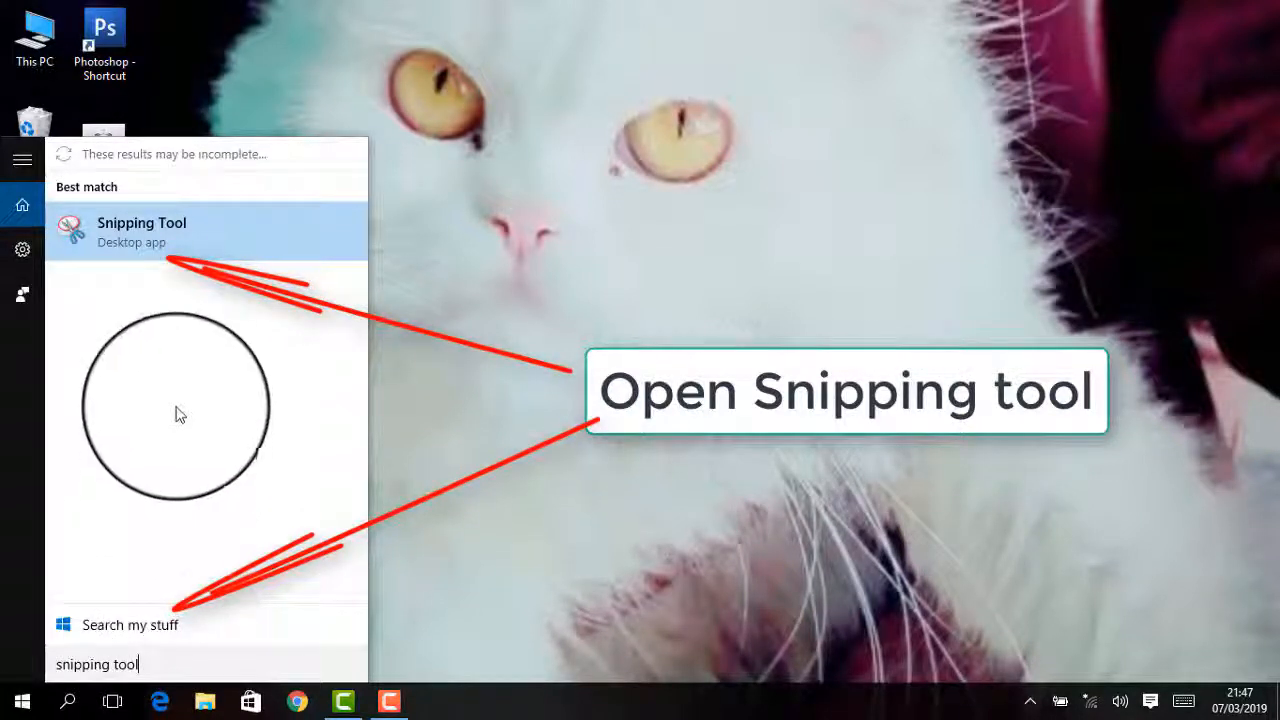
click(138, 235)
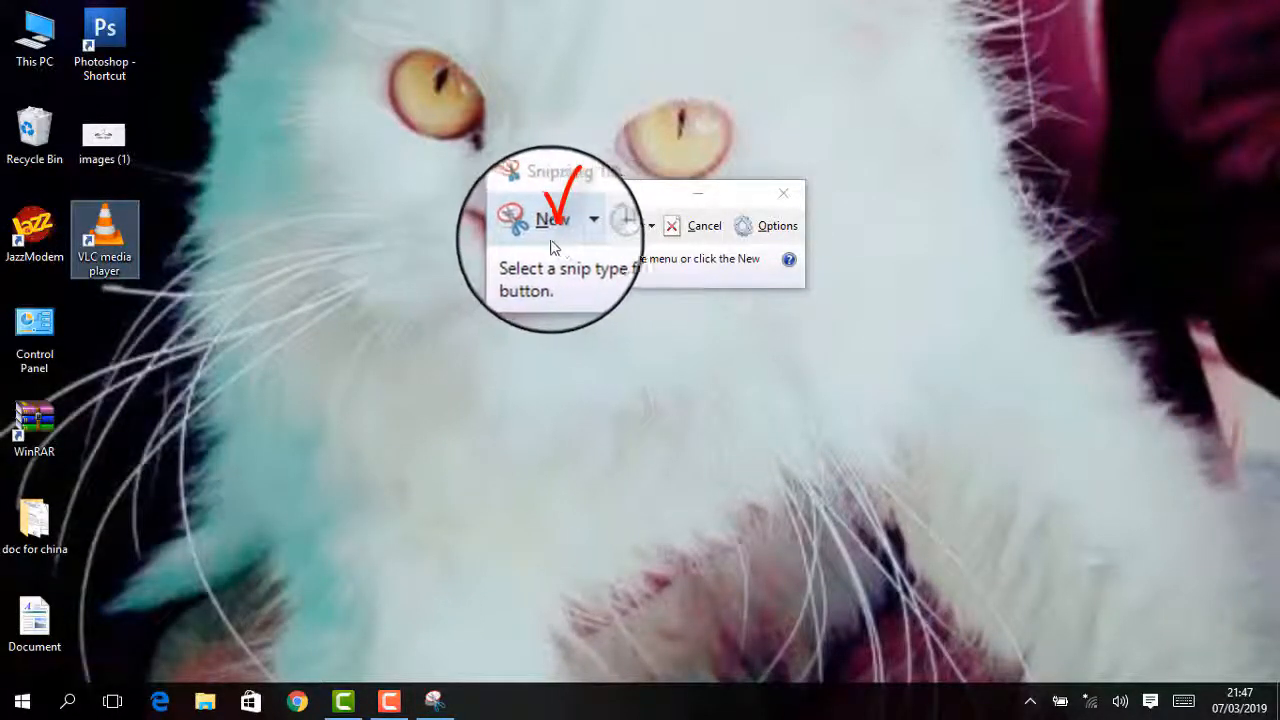
click(547, 236)
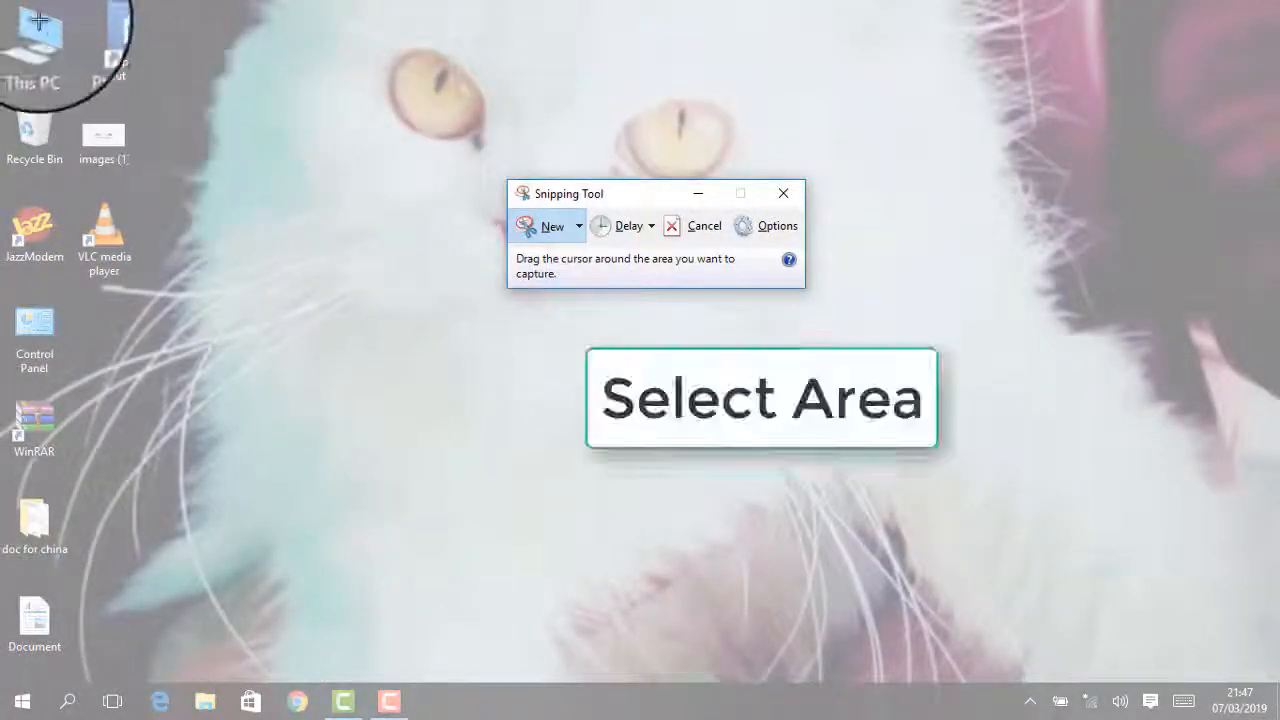
drag(3, 3, 1276, 712)
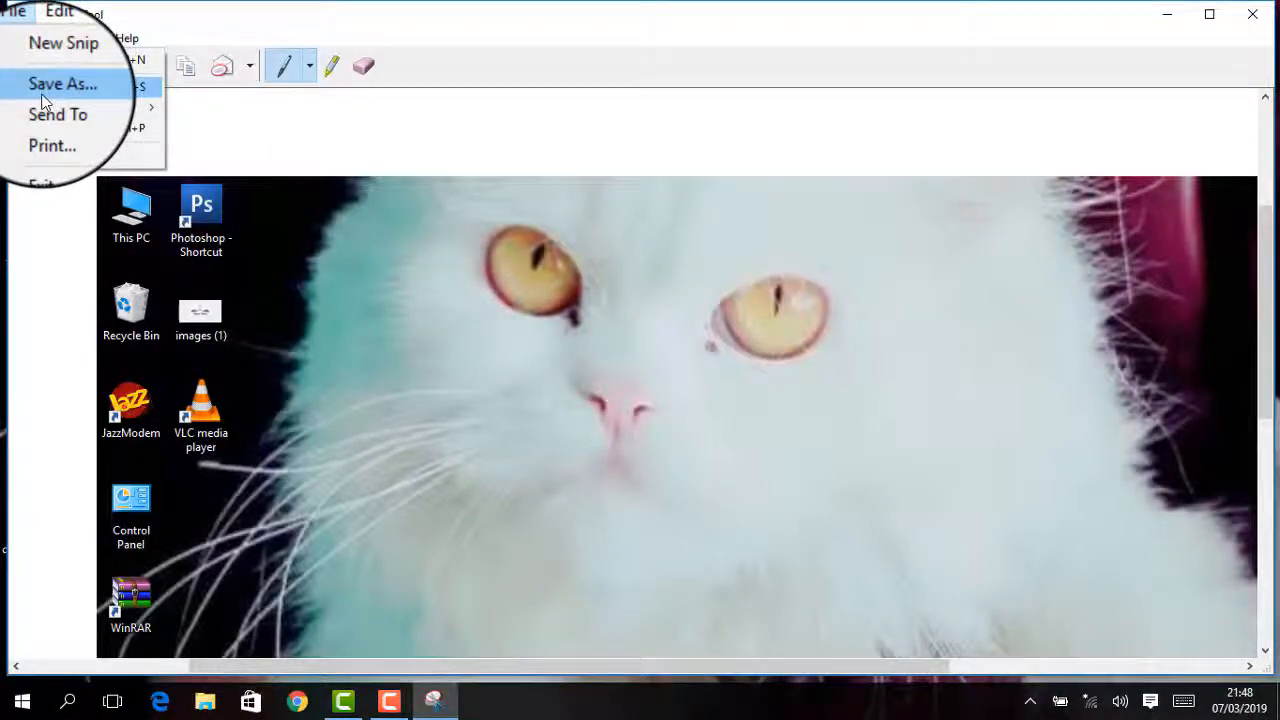
Save the snip as a PNG named "snipping tool" in the Pictures folder and close Snipping Tool
click(41, 92)
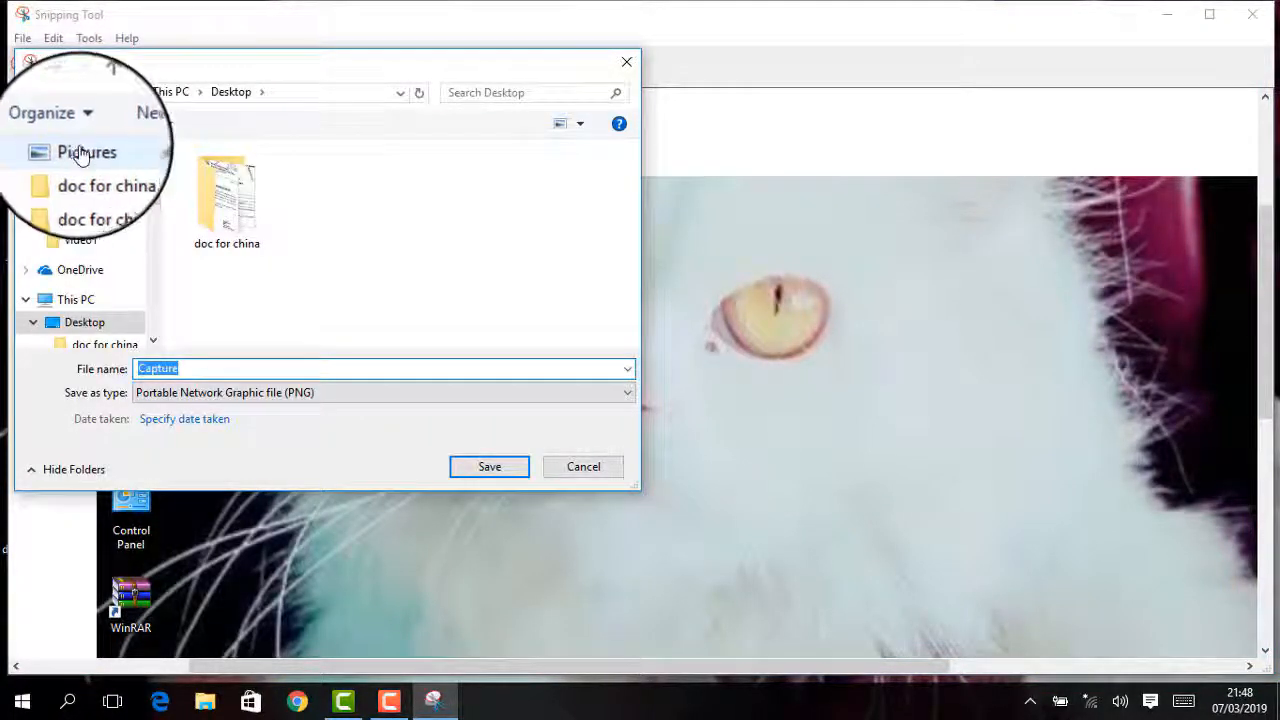
click(78, 156)
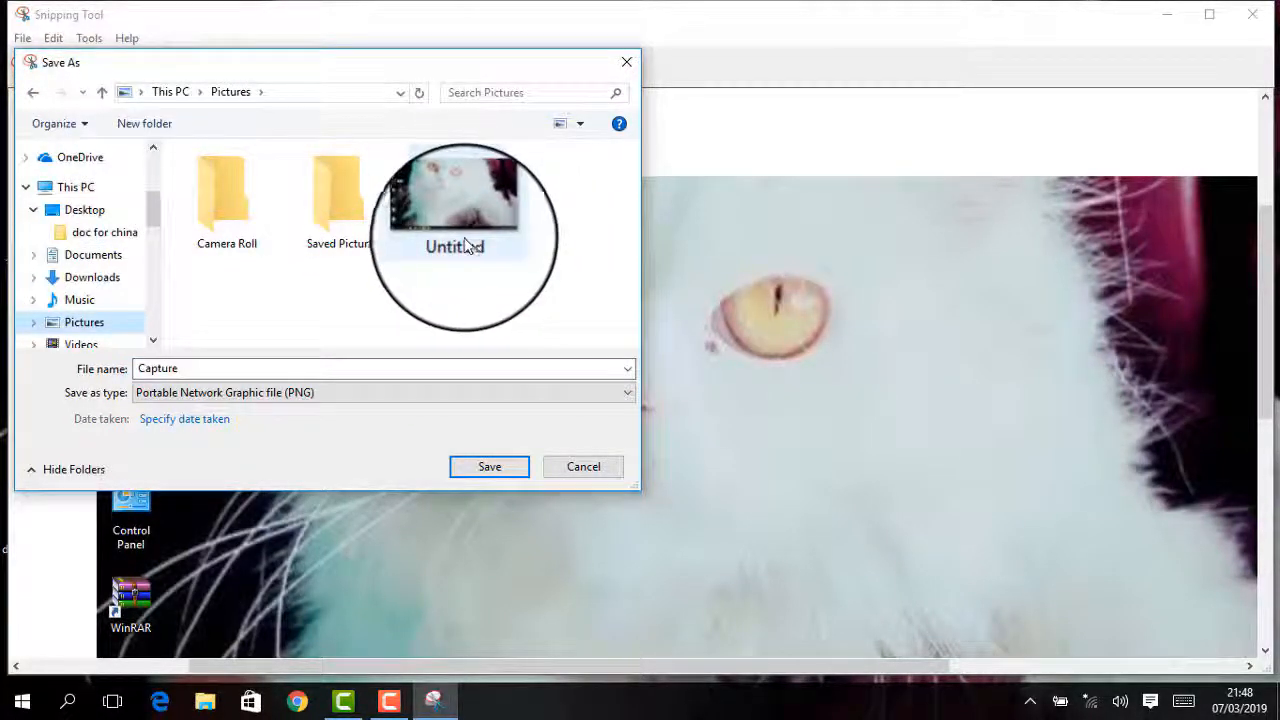
double_click(206, 370)
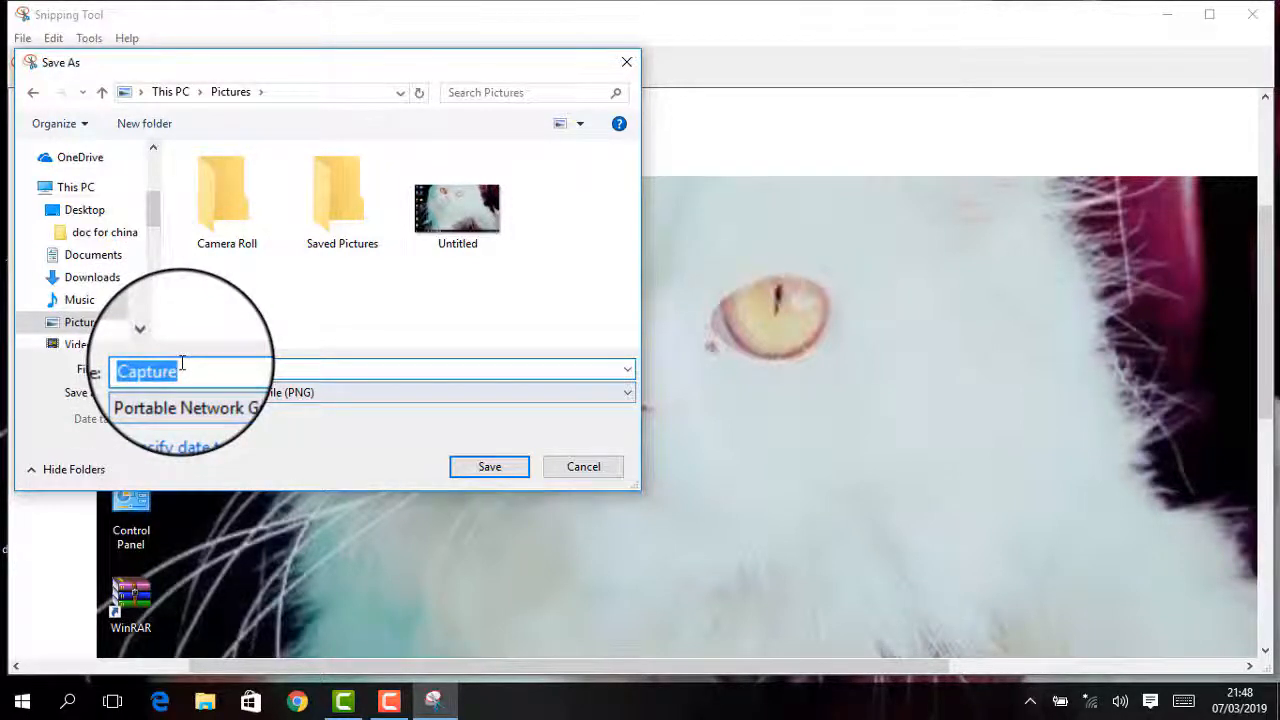
text(s)
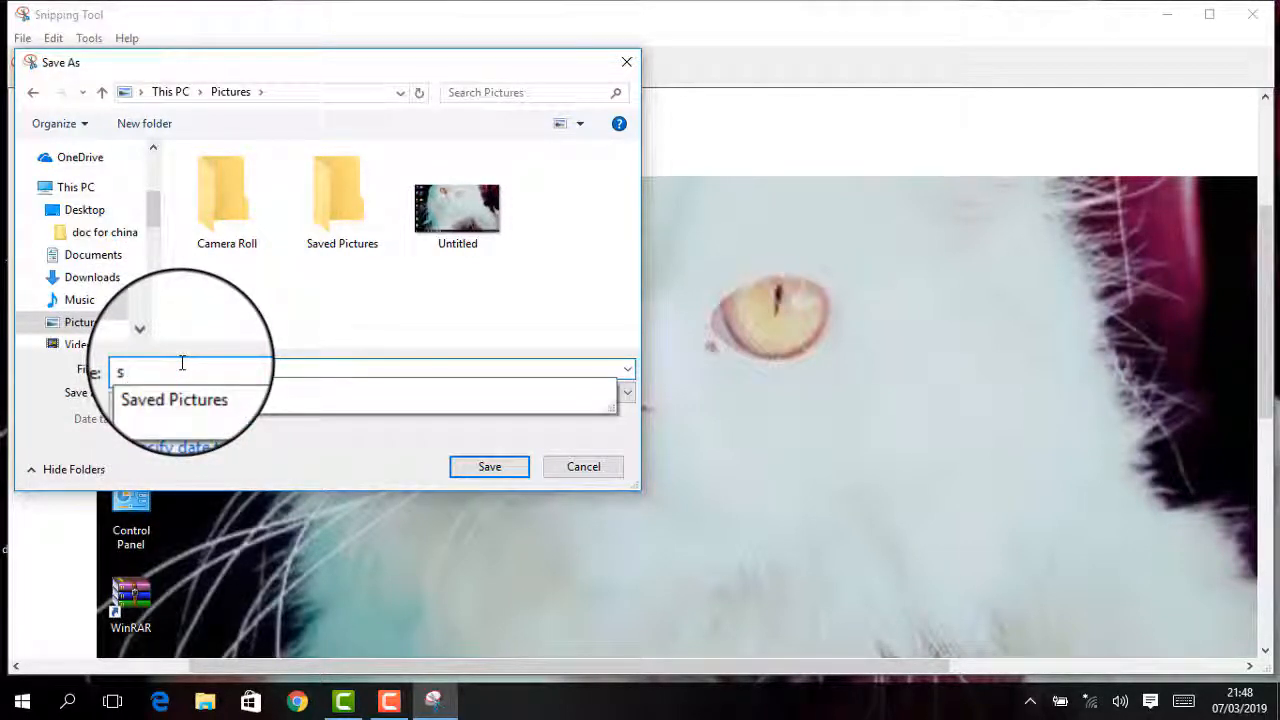
text(nipping tool)
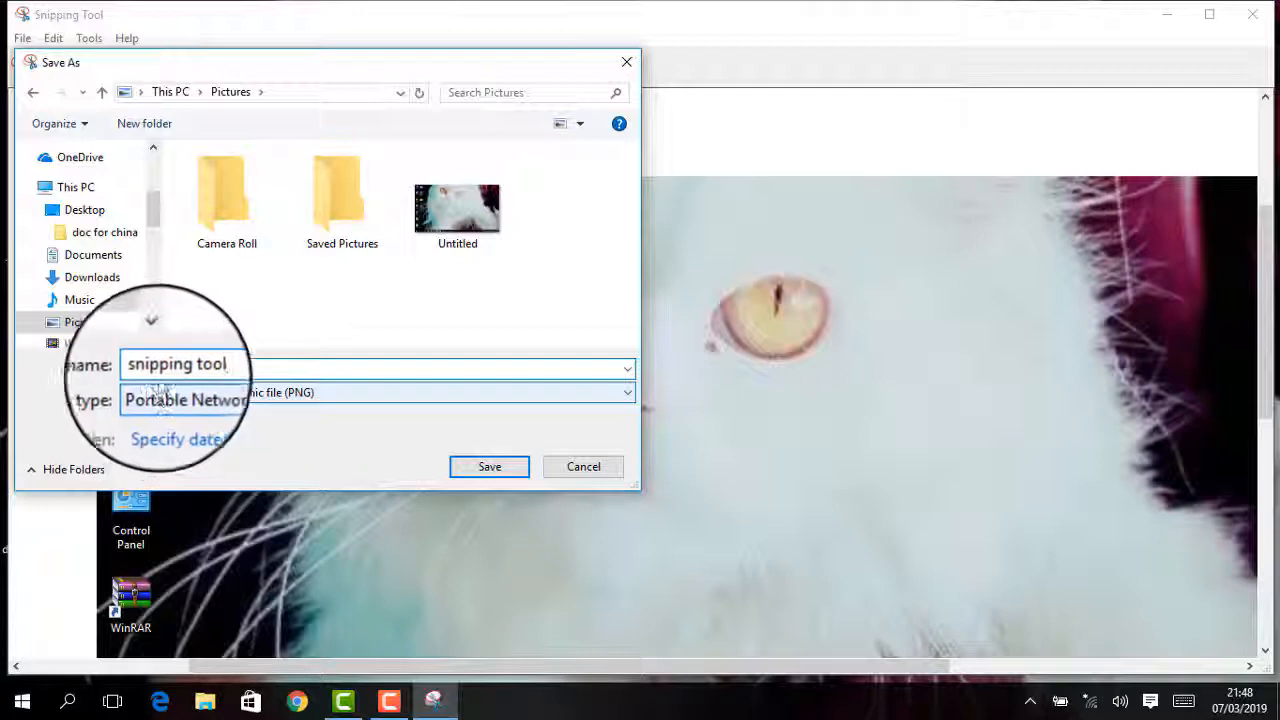
click(485, 470)
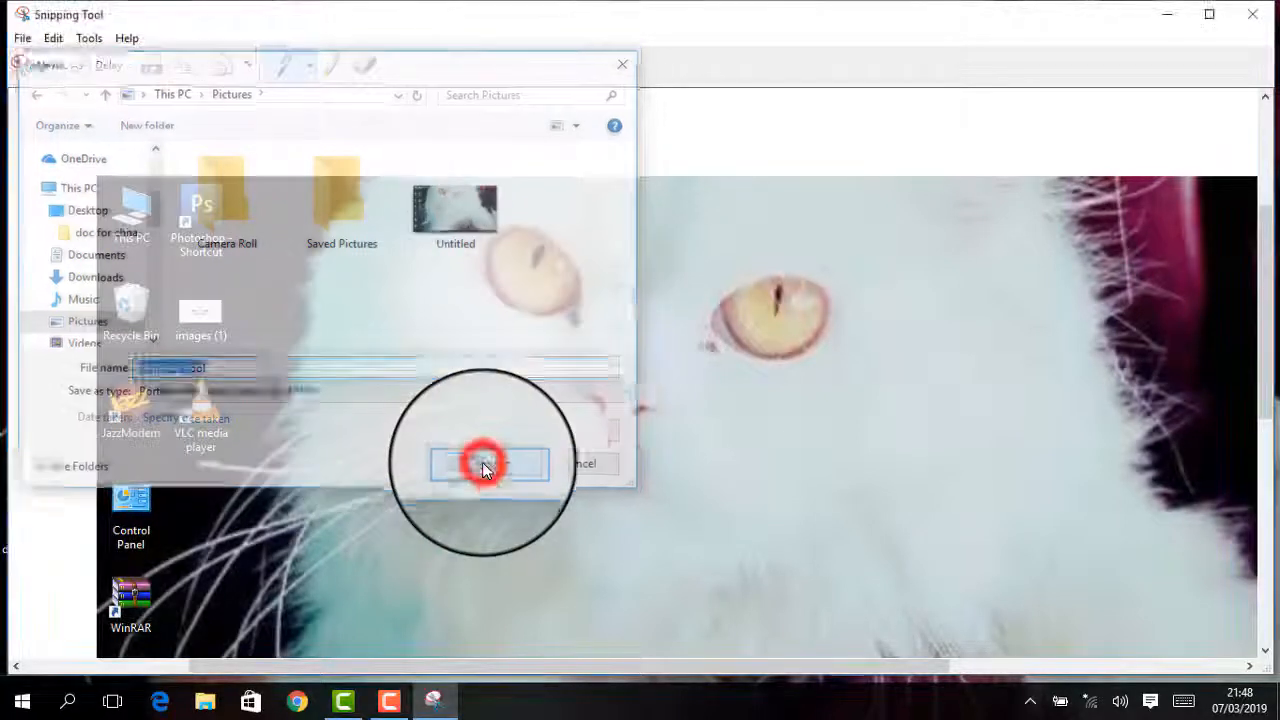
click(1253, 17)
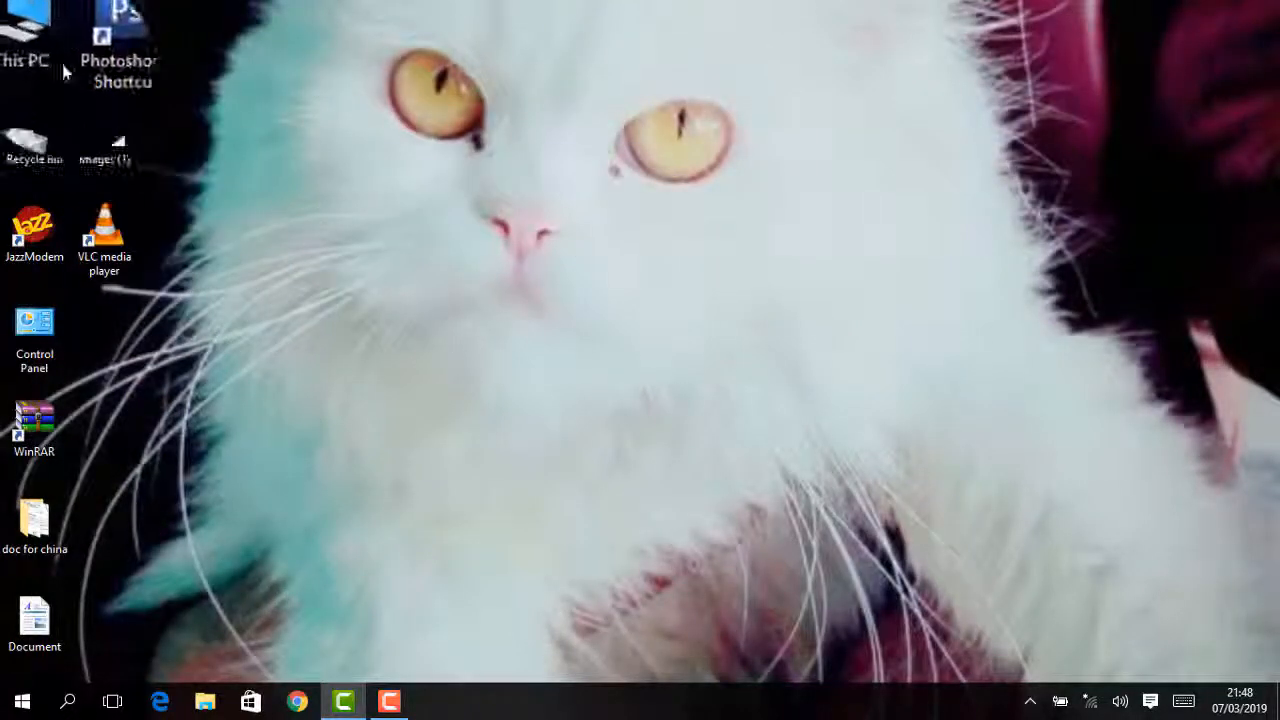
View the "snipping tool" image from the Pictures folder in File Explorer, and close the viewer and folder window
double_click(35, 40)
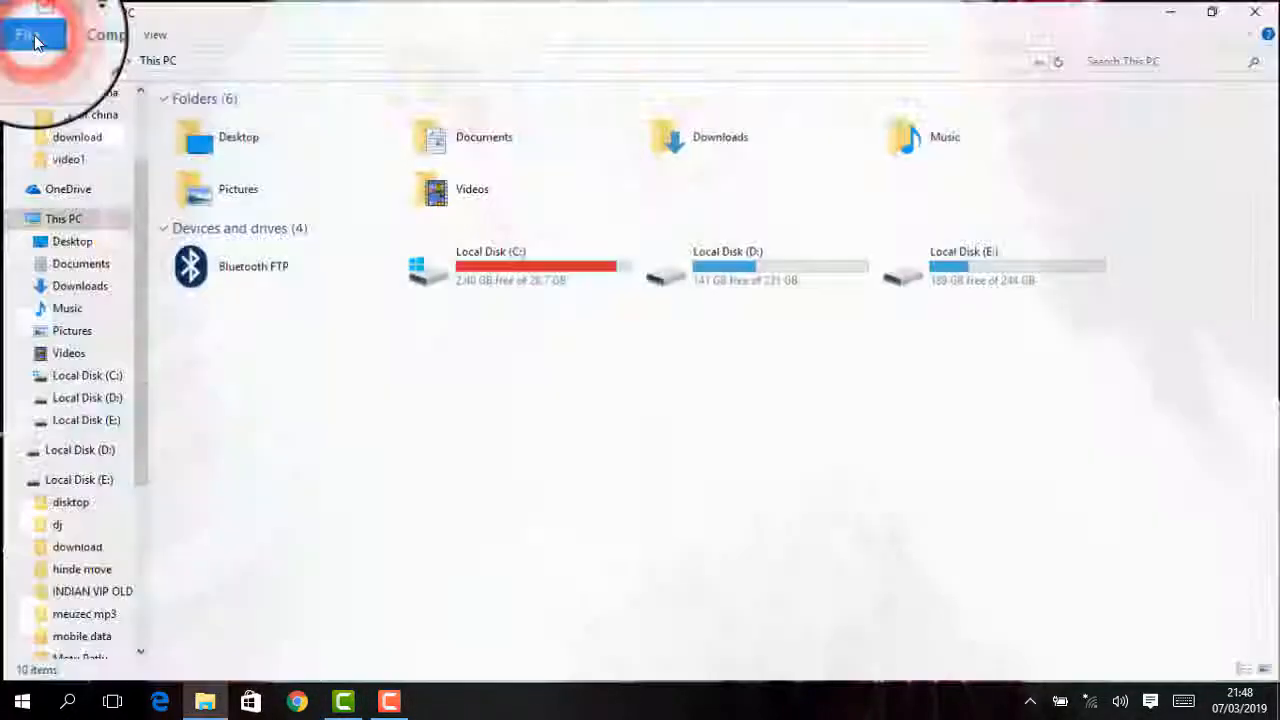
double_click(224, 195)
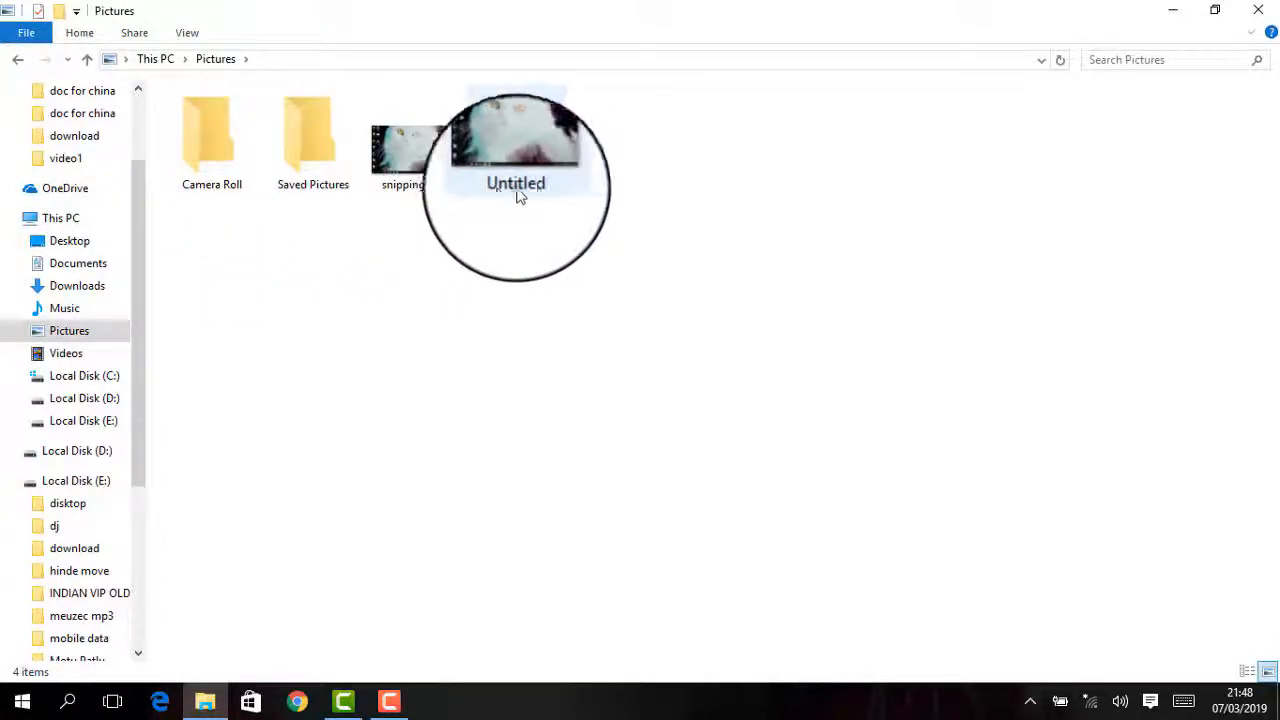
double_click(404, 166)
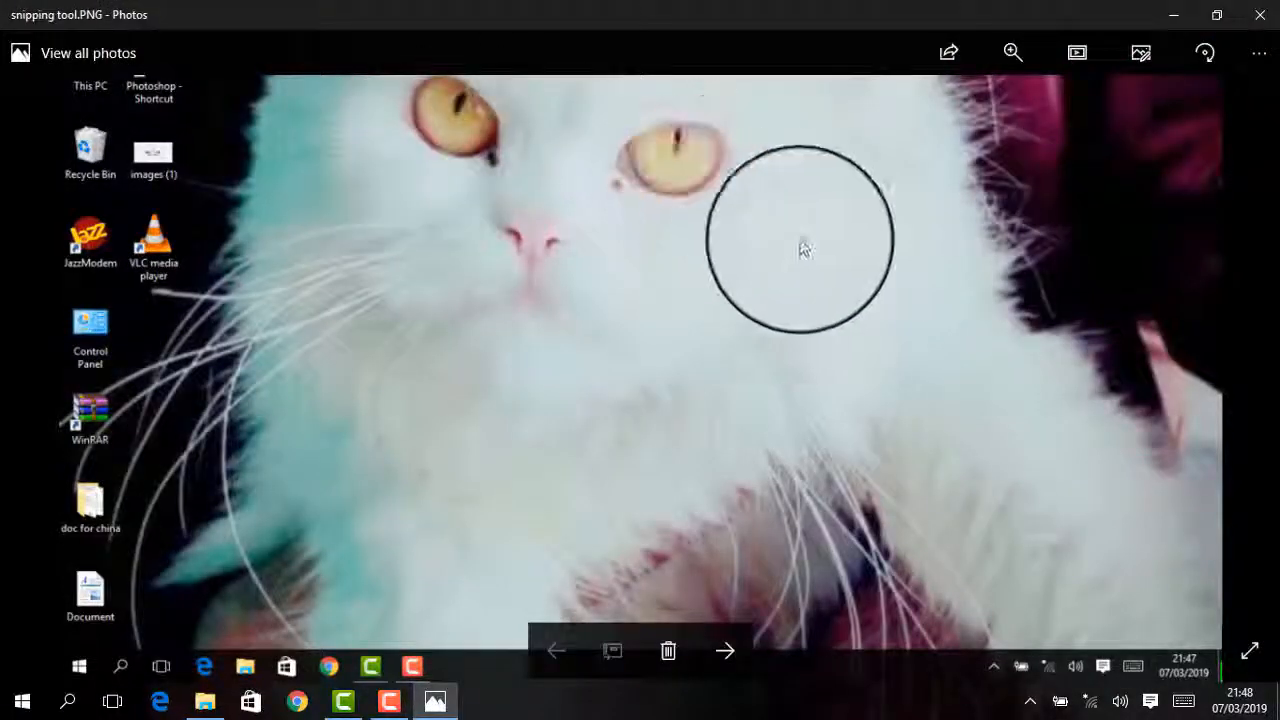
click(1264, 18)
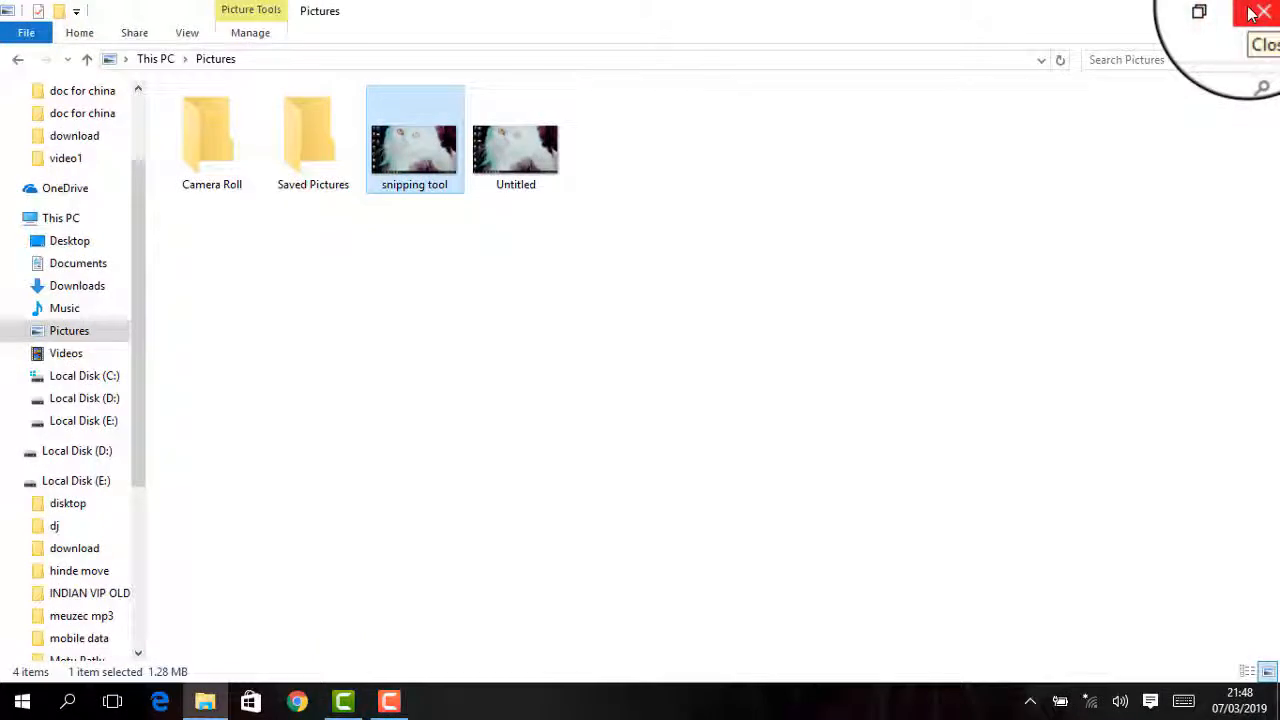
click(1251, 12)
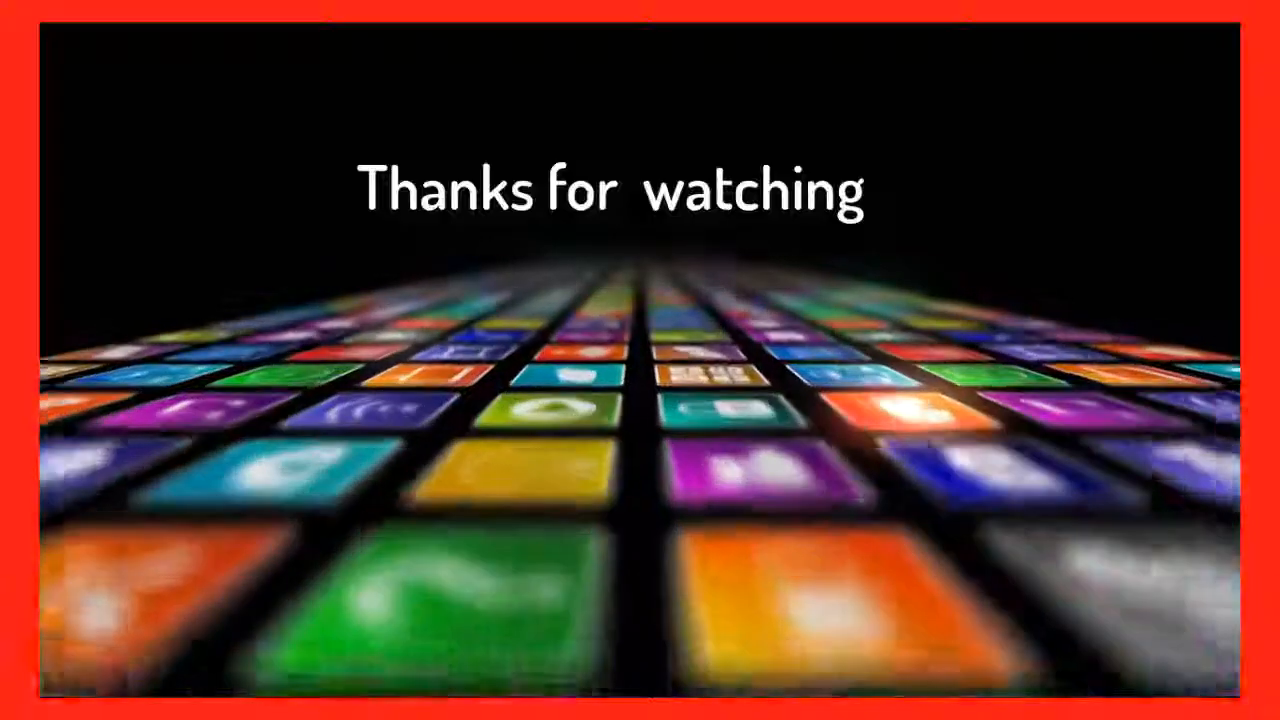